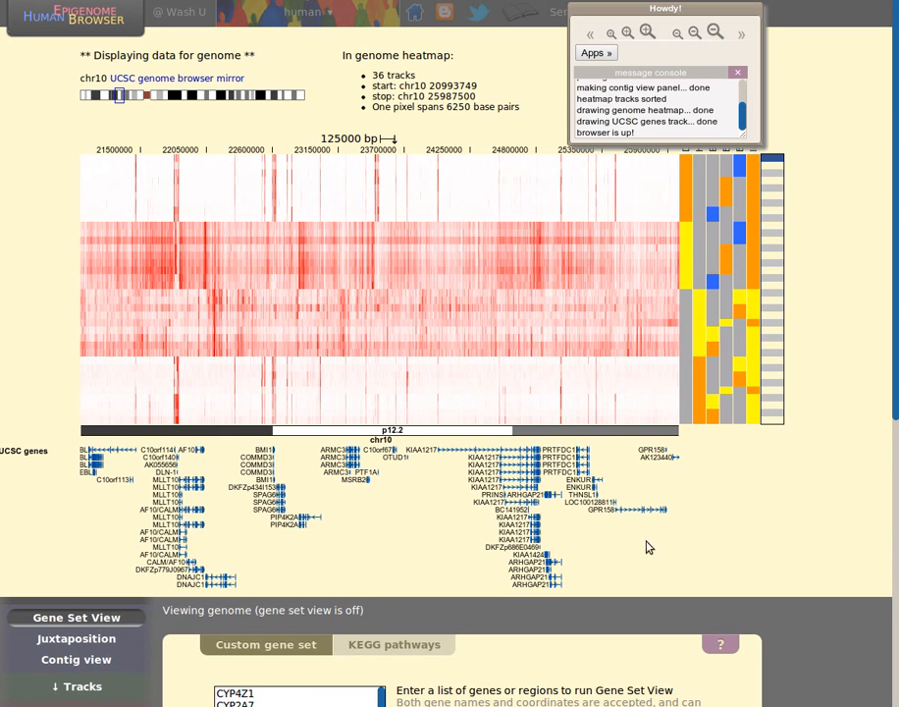
- Open the pairwise comparison tool from the statistics and analysis functions, with both track groups in view
{"action": "scroll", "coordinate": [246, 569], "scroll_direction": "down", "scroll_amount": 2}
{"action": "scroll", "coordinate": [314, 567], "scroll_direction": "down", "scroll_amount": 1}
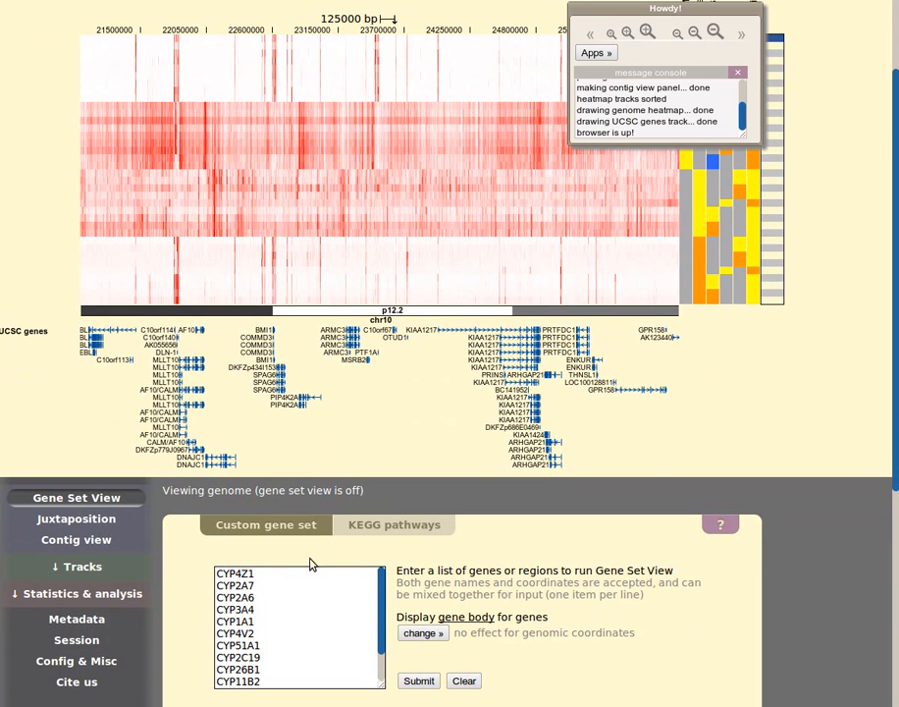
{"action": "scroll", "coordinate": [174, 584], "scroll_direction": "down", "scroll_amount": 1}
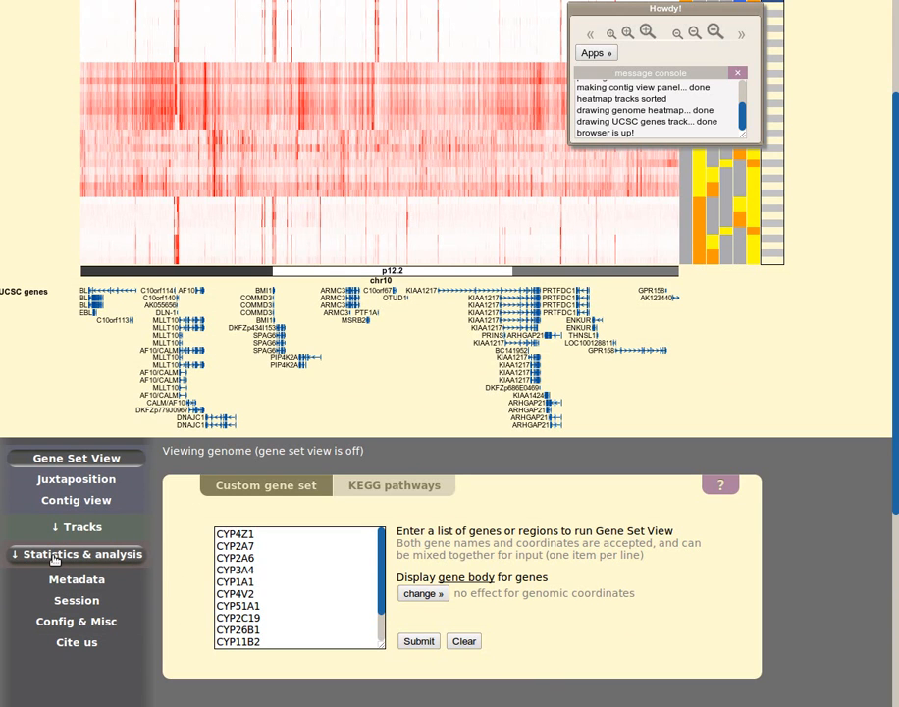
{"action": "left_click", "coordinate": [118, 556]}
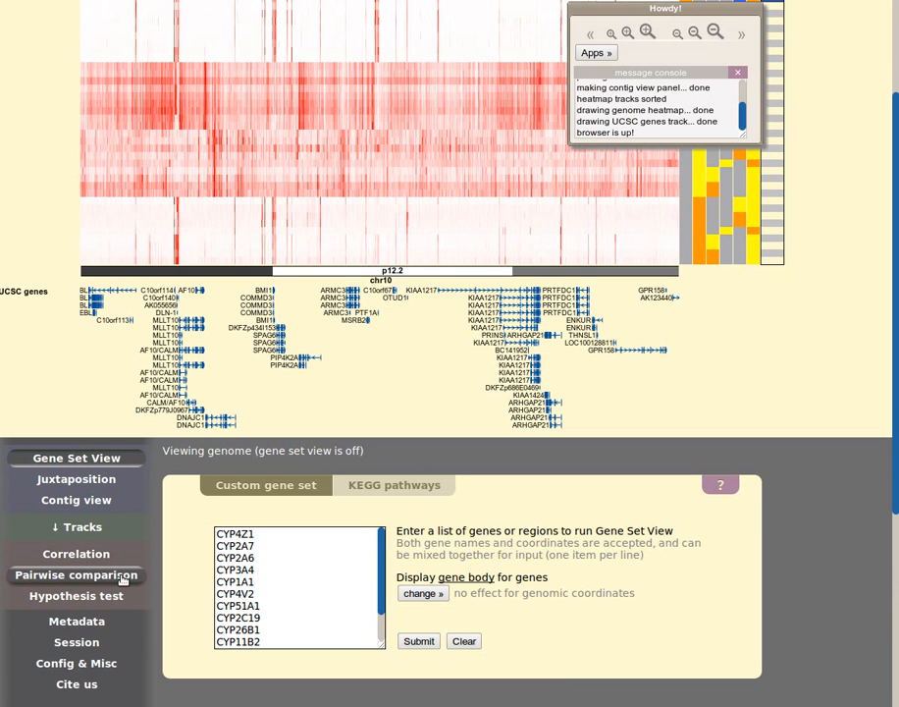
{"action": "left_click", "coordinate": [52, 580]}
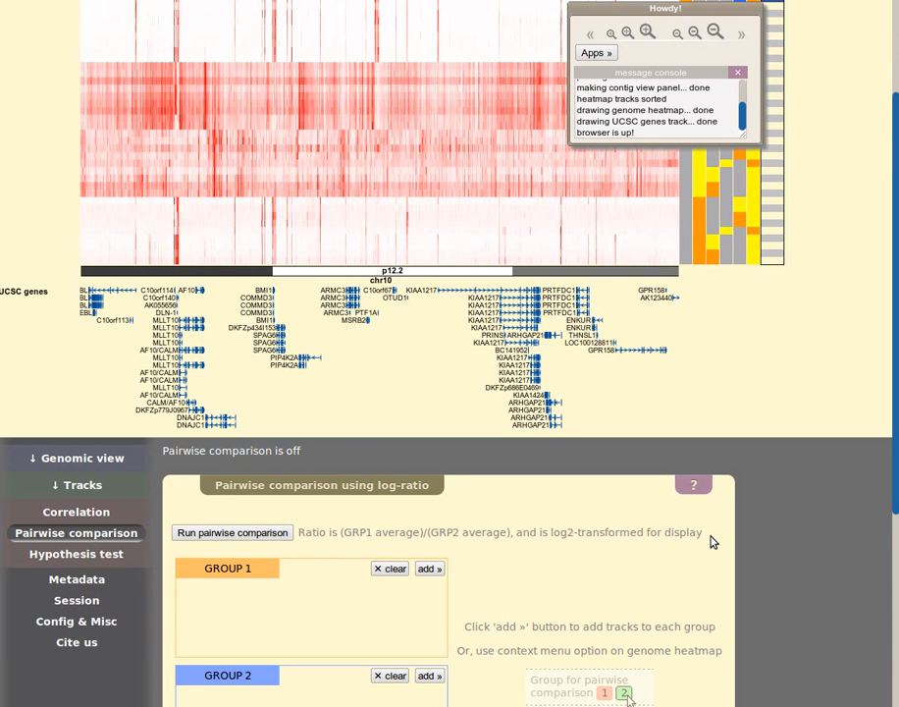
{"action": "scroll", "coordinate": [713, 542], "scroll_direction": "down", "scroll_amount": 1}
{"action": "scroll", "coordinate": [712, 542], "scroll_direction": "down", "scroll_amount": 2}
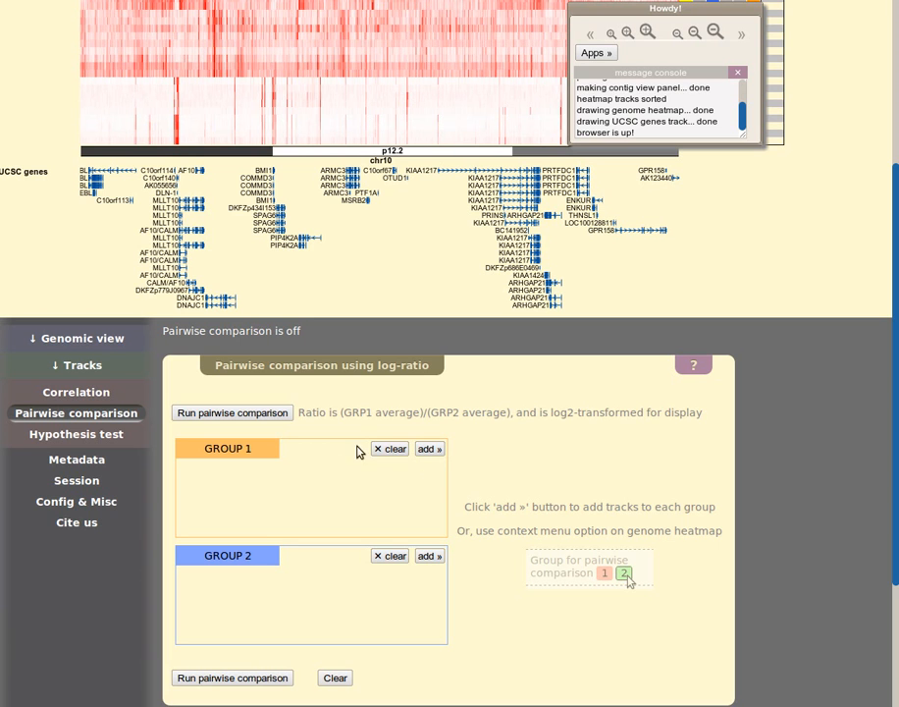
- Add the MRE-Seq tracks HS1771, both T Cells CD4 Naive, RM035 StemCell Triple and the first Breast Stem Cell to Group 1
{"action": "left_click", "coordinate": [432, 449]}
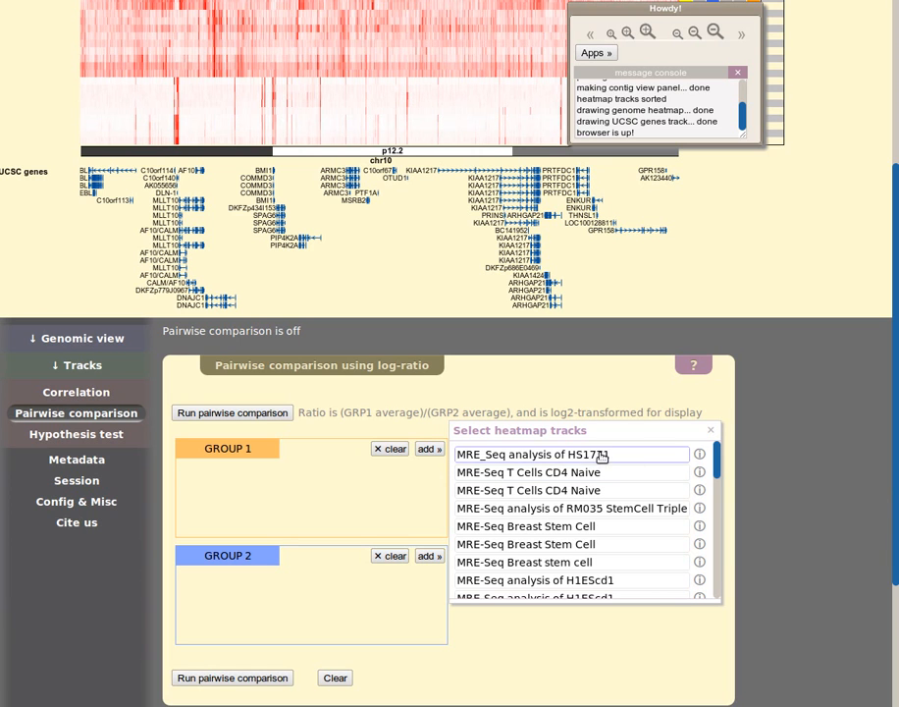
{"action": "left_click", "coordinate": [539, 458]}
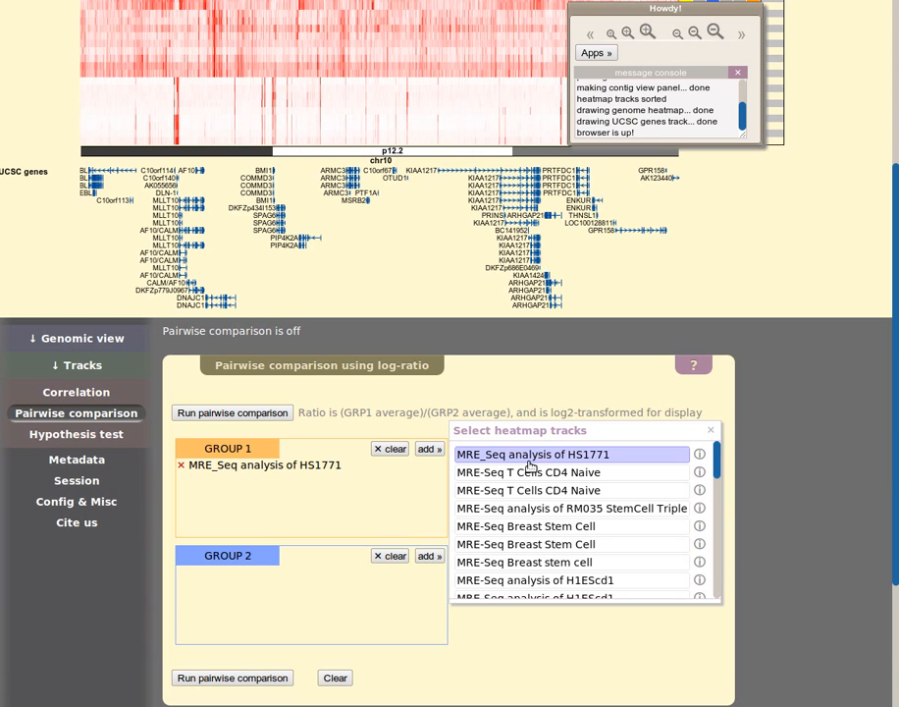
{"action": "left_click", "coordinate": [538, 473]}
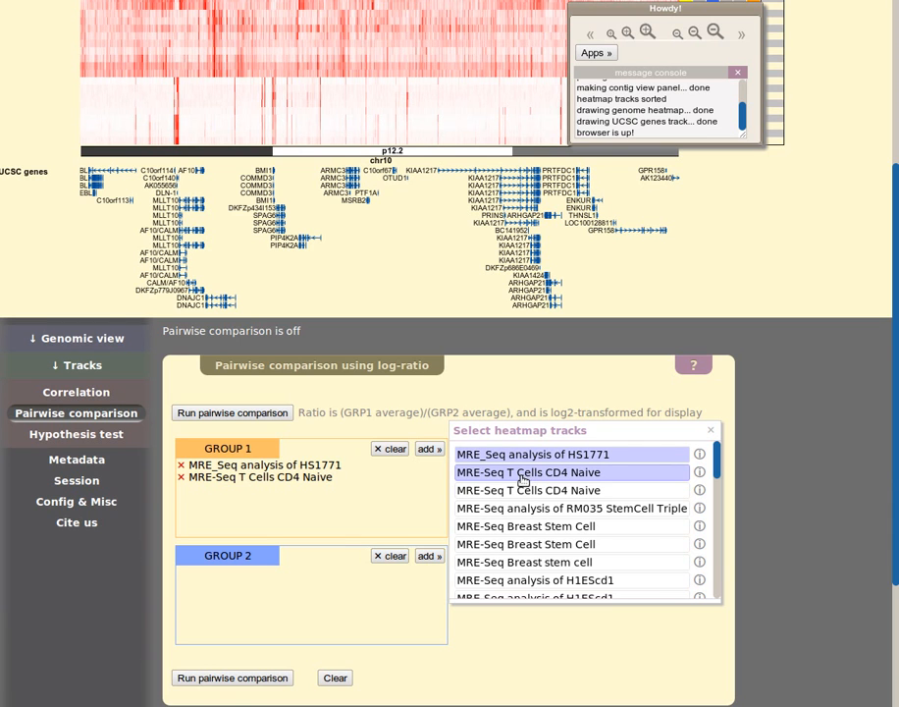
{"action": "left_click", "coordinate": [503, 491]}
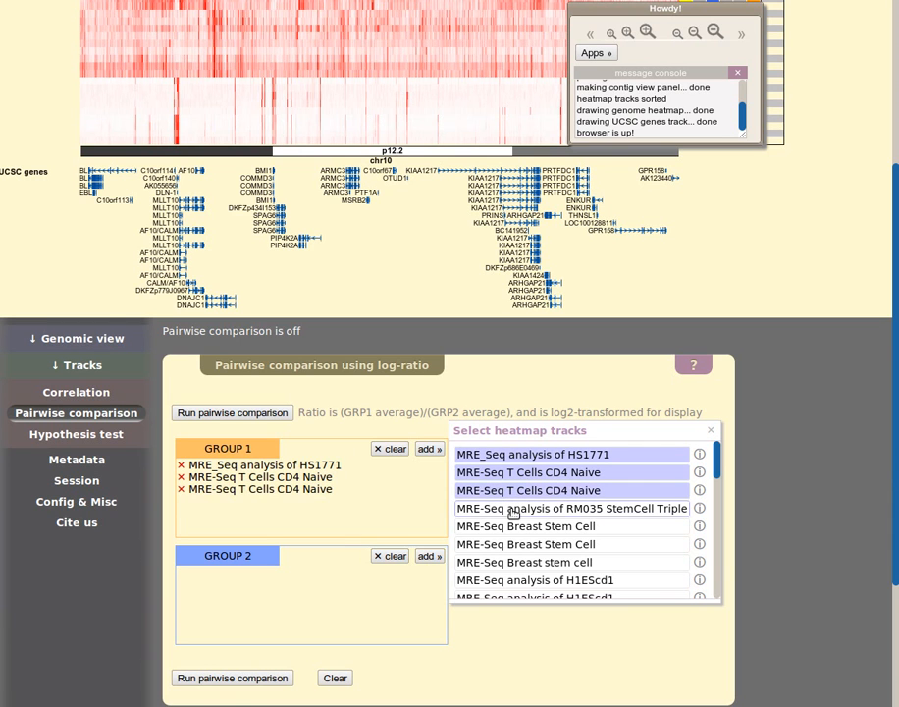
{"action": "left_click", "coordinate": [511, 508]}
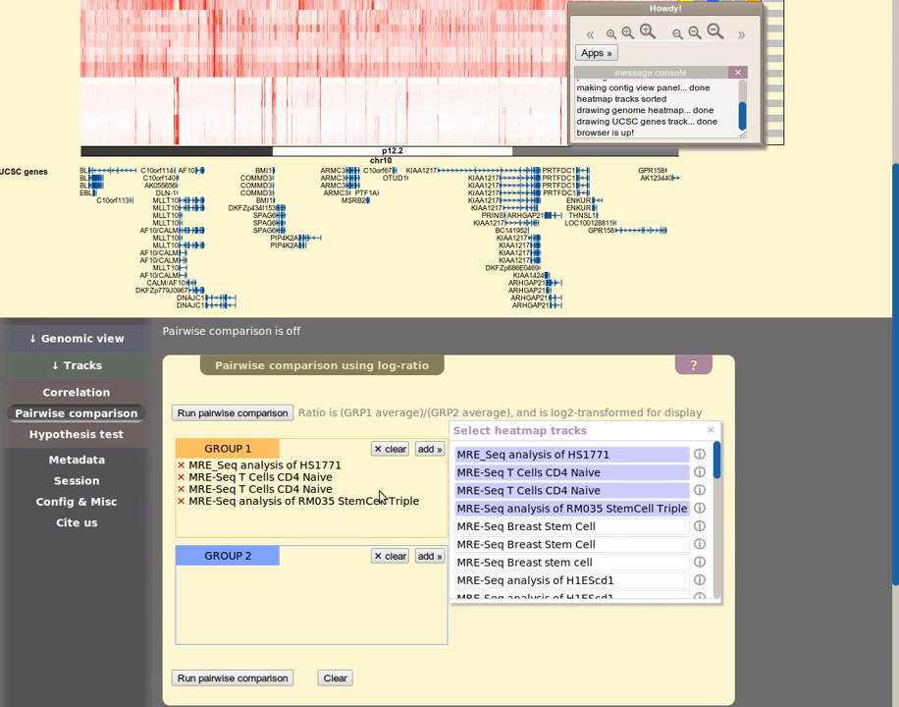
{"action": "left_click", "coordinate": [501, 491]}
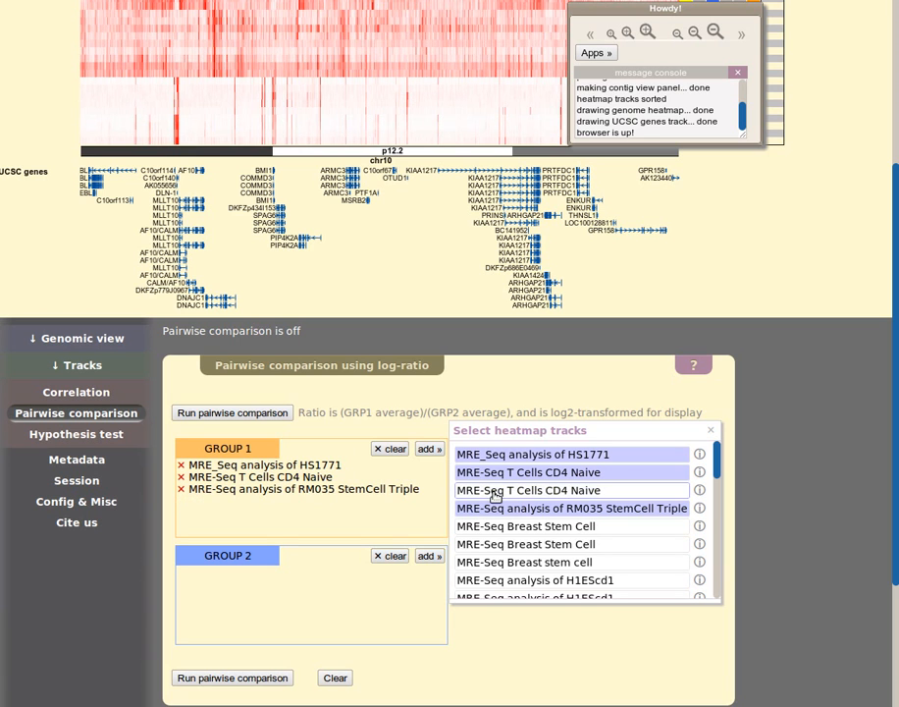
{"action": "left_click", "coordinate": [552, 492]}
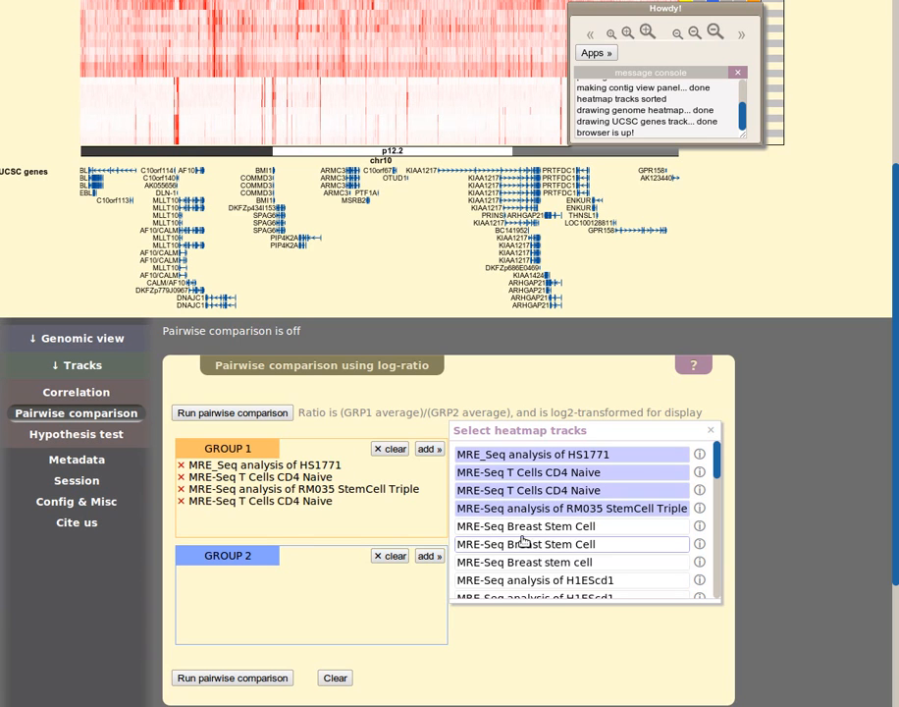
{"action": "left_click", "coordinate": [527, 530]}
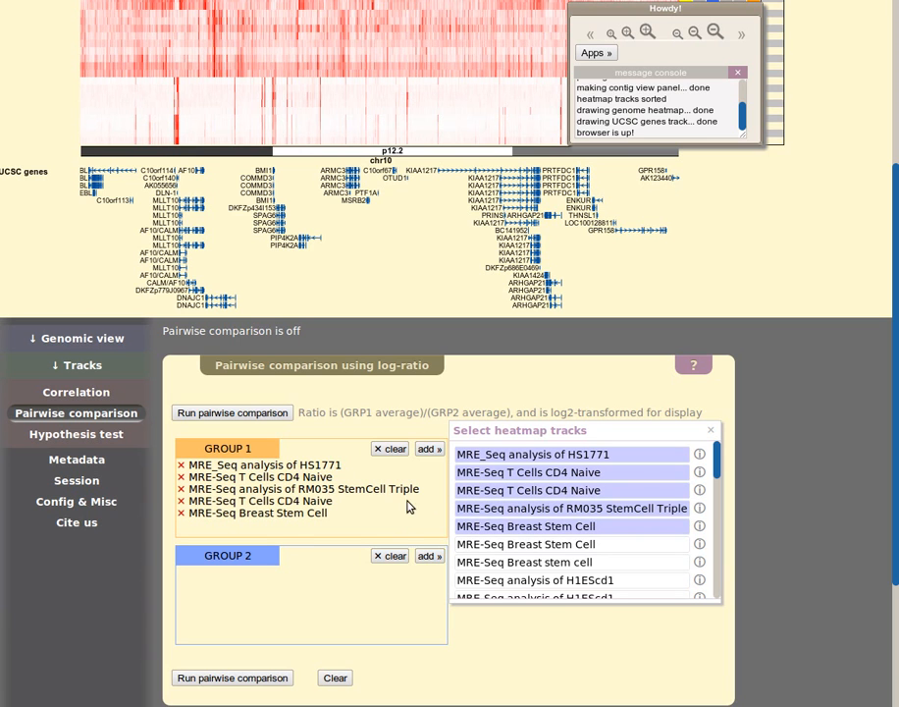
{"action": "left_click", "coordinate": [426, 583]}
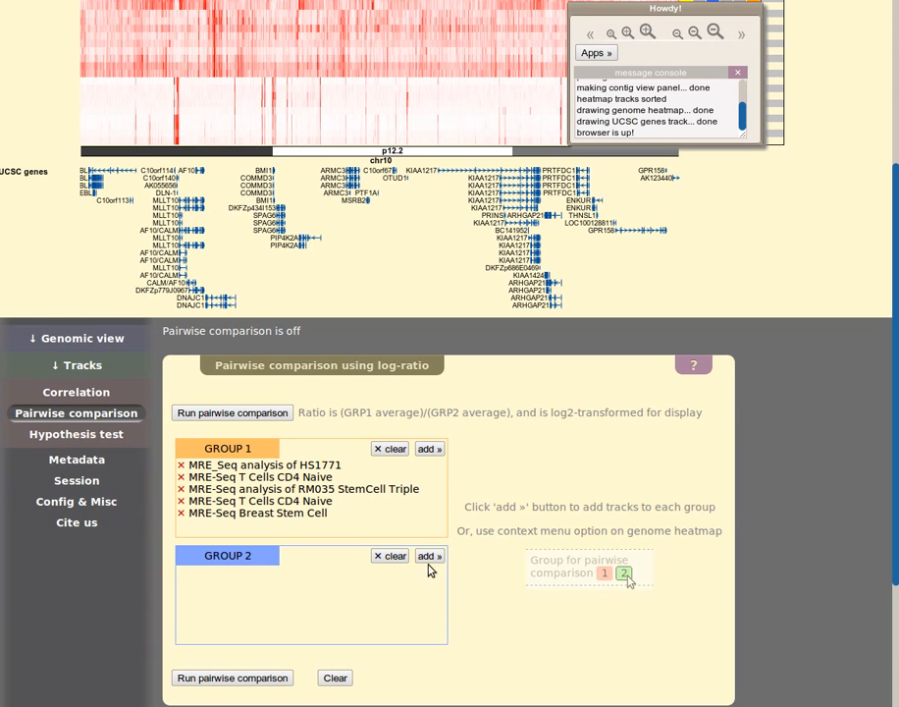
- Add one MeDIP-Seq T Cells CD4 Naive track and two MeDIP-Seq Breast Stem Cell tracks to Group 2
{"action": "left_click", "coordinate": [429, 556]}
{"action": "scroll", "coordinate": [572, 621], "scroll_direction": "down", "scroll_amount": 4}
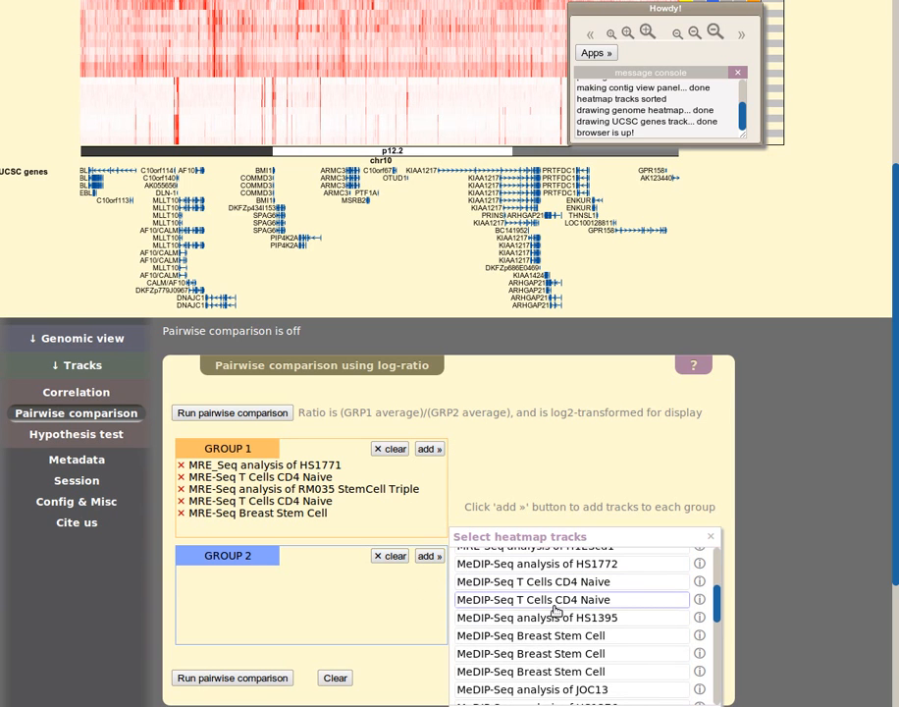
{"action": "left_click", "coordinate": [556, 601]}
{"action": "left_click", "coordinate": [535, 653]}
{"action": "left_click", "coordinate": [540, 635]}
{"action": "left_click", "coordinate": [404, 608]}
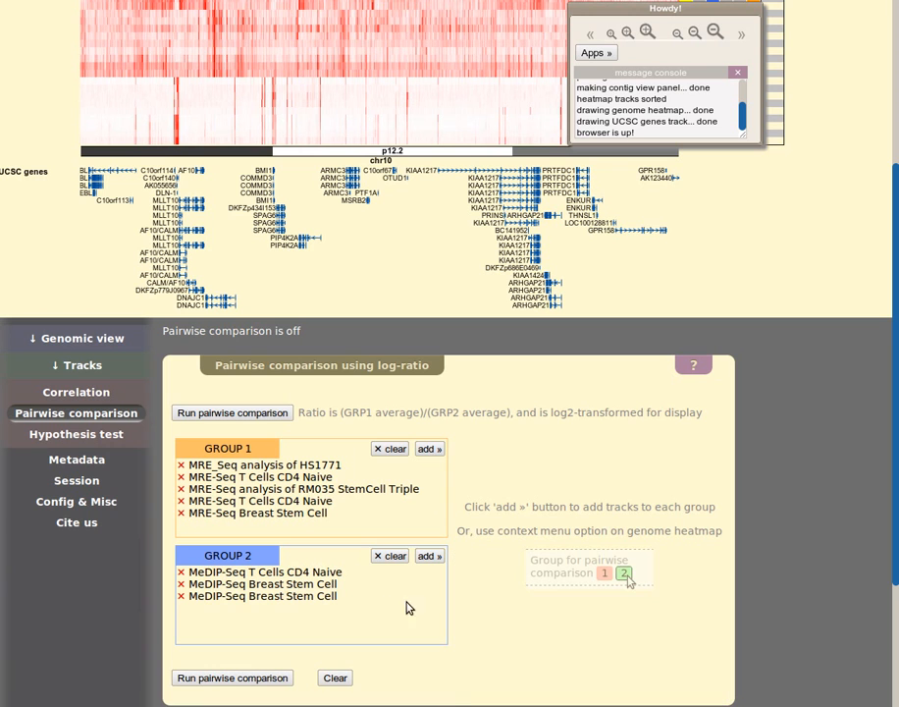
- Clear Group 1 and refill it with the three MRE-Seq Breast Stem Cell tracks and one MRE-Seq T Cells CD4 Naive track
{"action": "left_click", "coordinate": [389, 449]}
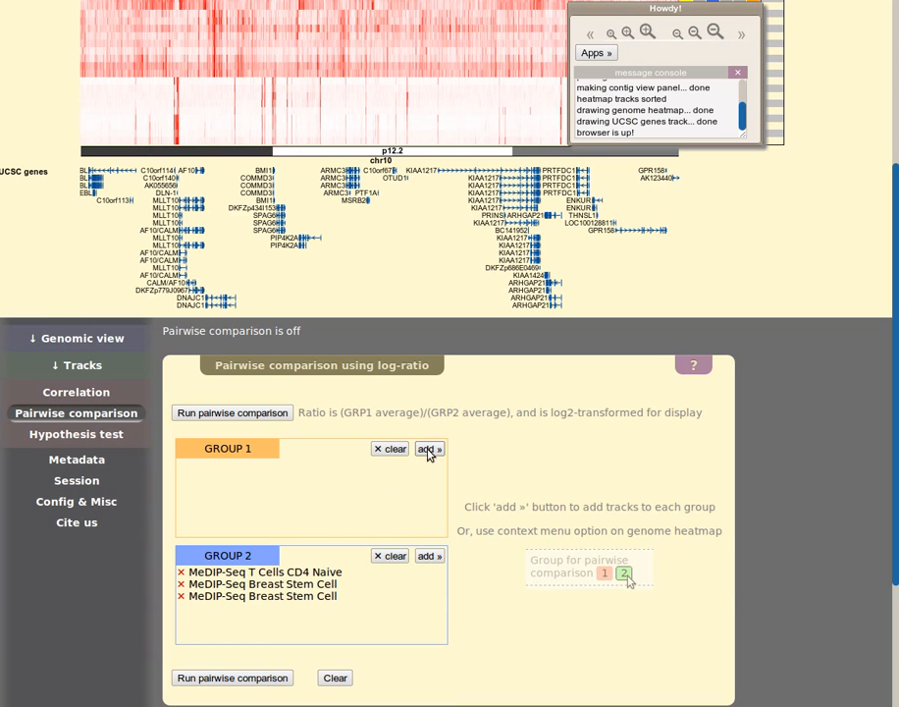
{"action": "left_click", "coordinate": [430, 450]}
{"action": "scroll", "coordinate": [547, 545], "scroll_direction": "down", "scroll_amount": 3}
{"action": "scroll", "coordinate": [568, 526], "scroll_direction": "up", "scroll_amount": 2}
{"action": "left_click", "coordinate": [540, 520]}
{"action": "left_click", "coordinate": [542, 503]}
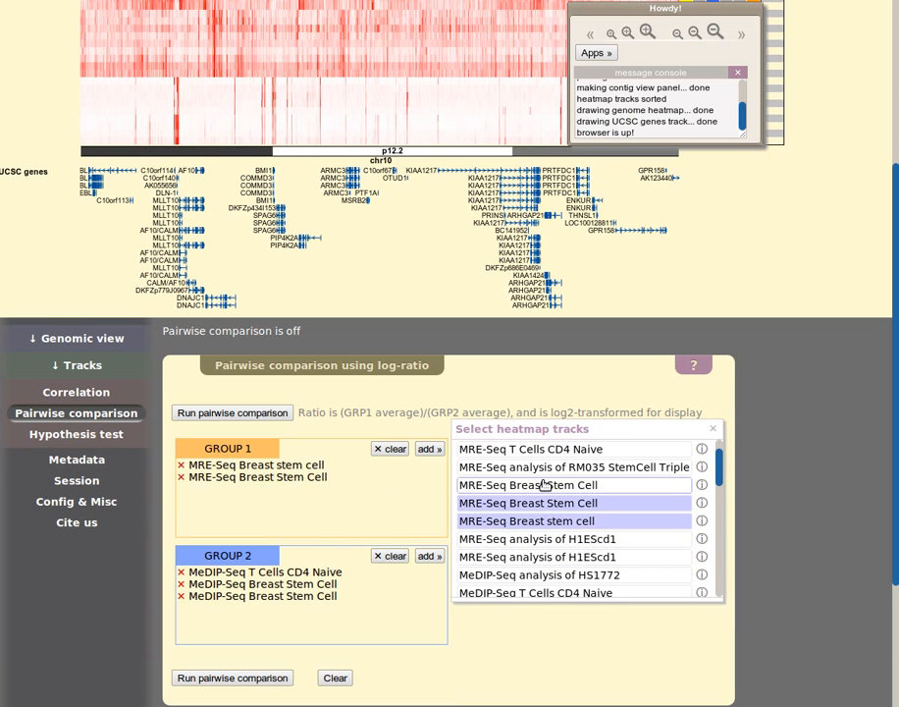
{"action": "left_click", "coordinate": [542, 485]}
{"action": "left_click", "coordinate": [545, 449]}
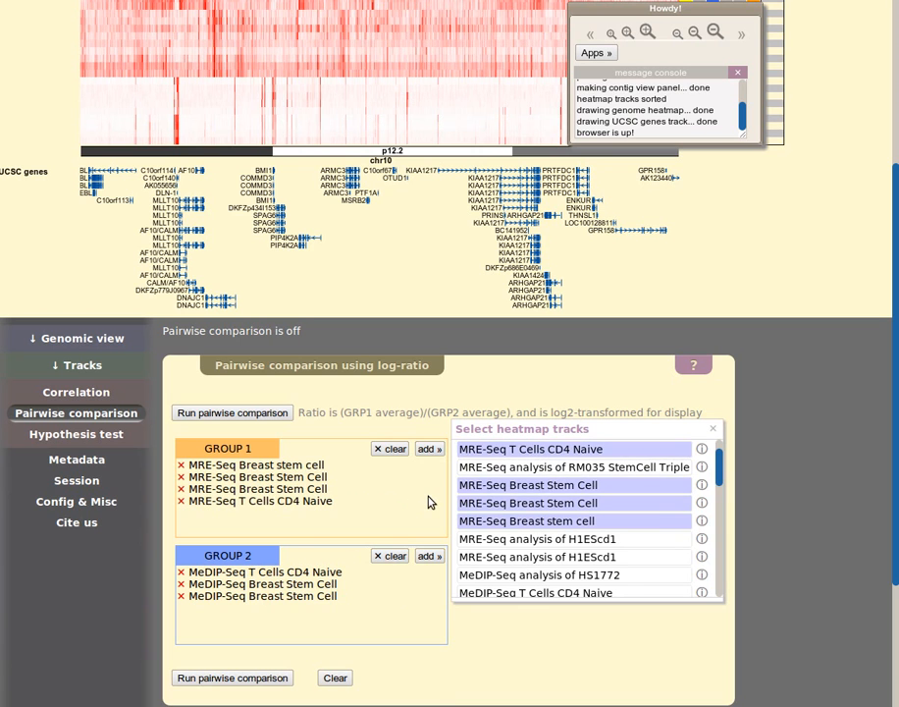
{"action": "left_click", "coordinate": [393, 497]}
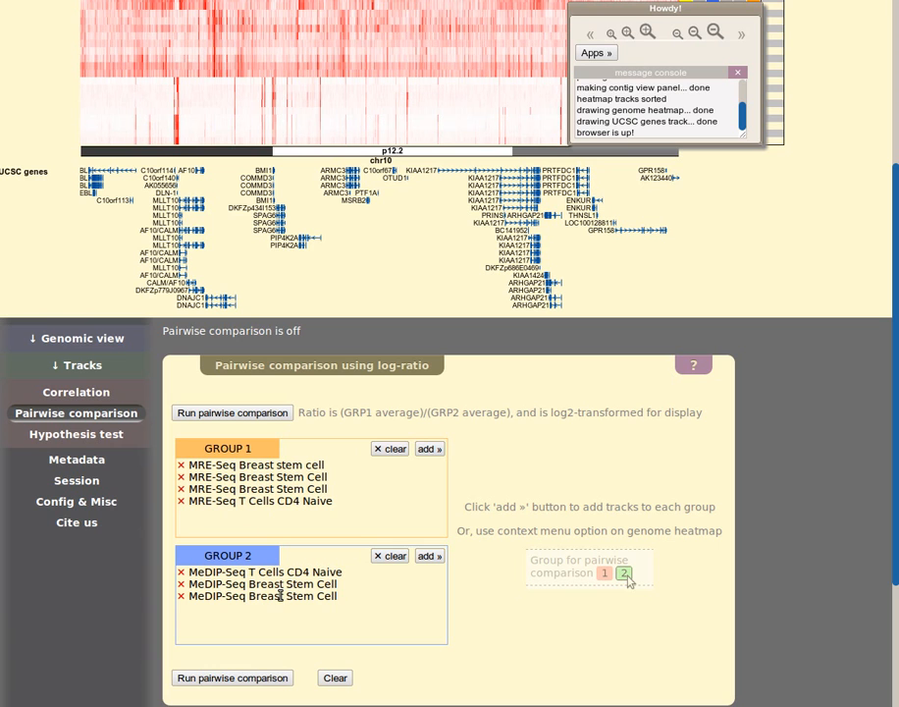
- Run the pairwise comparison of Group 1 against Group 2 and view the log-ratio track below the heatmap
{"action": "left_click", "coordinate": [284, 414]}
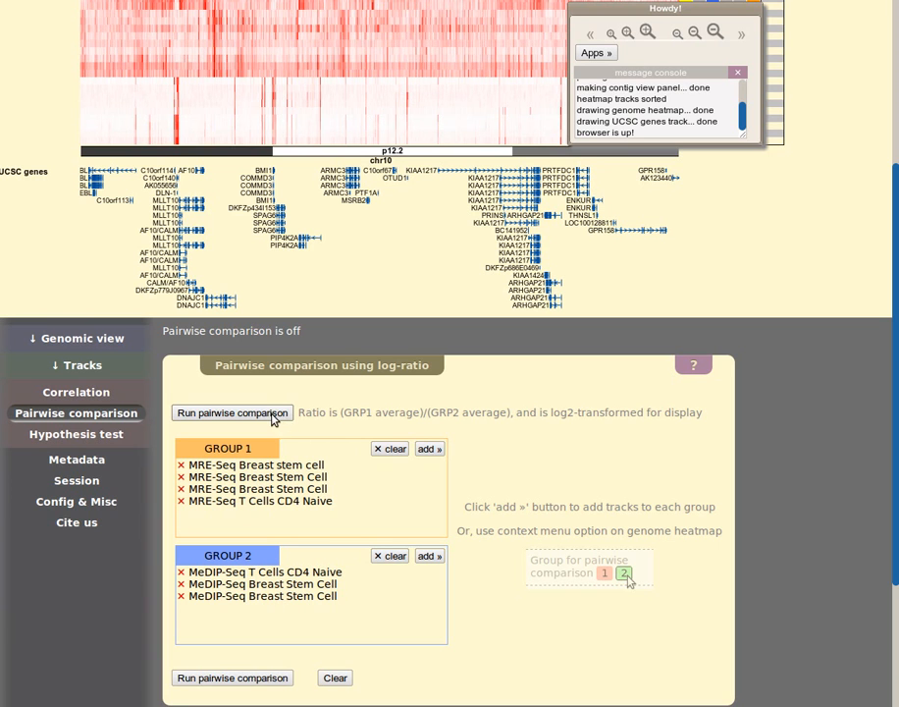
{"action": "scroll", "coordinate": [704, 491], "scroll_direction": "up", "scroll_amount": 2}
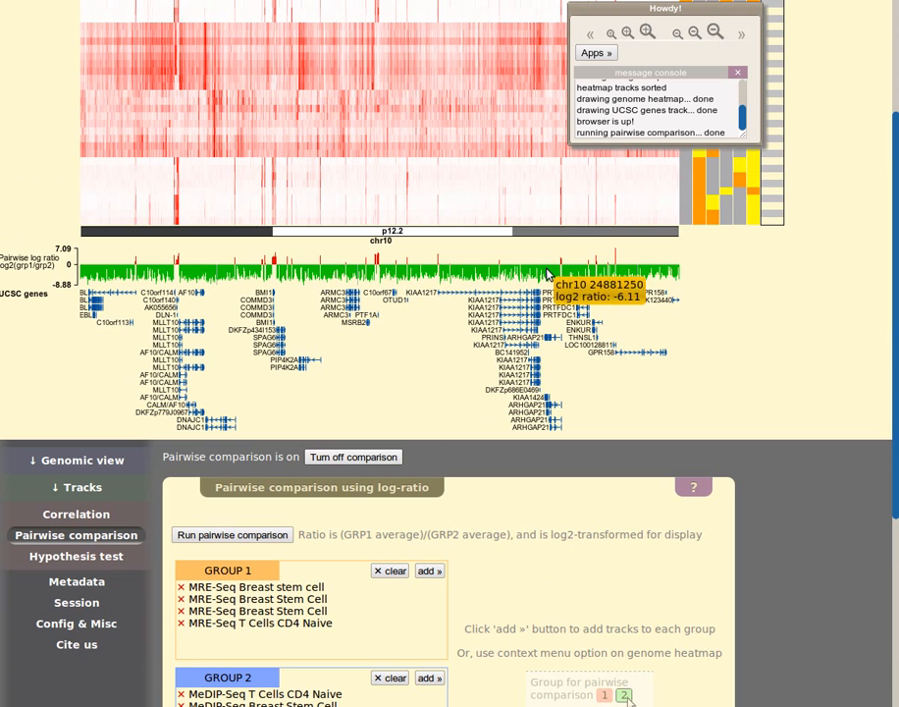
{"action": "scroll", "coordinate": [674, 563], "scroll_direction": "down", "scroll_amount": 1}
{"action": "scroll", "coordinate": [673, 563], "scroll_direction": "up", "scroll_amount": 1}
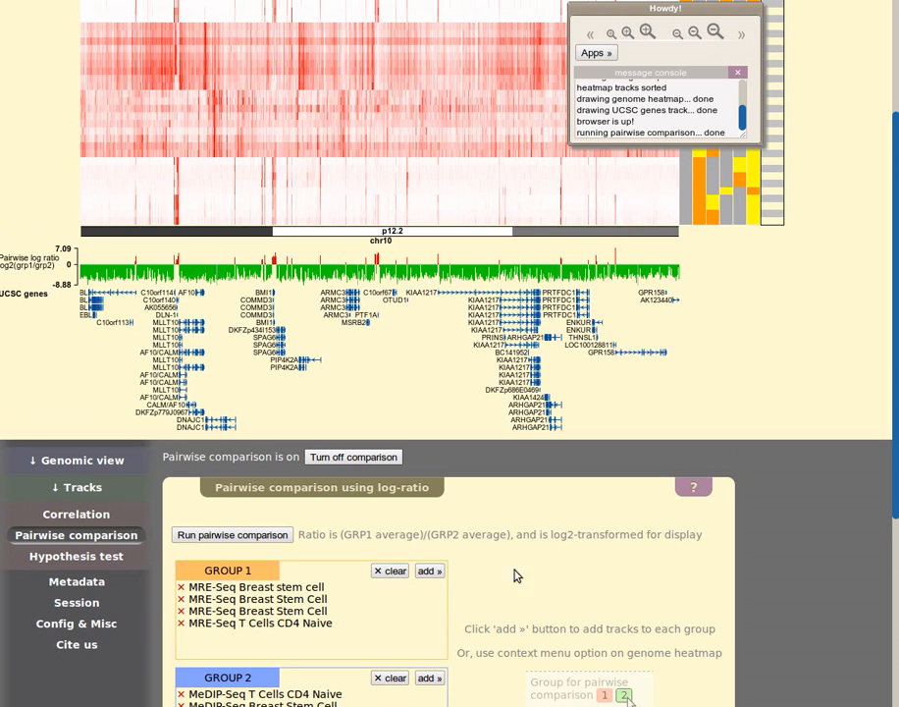
{"action": "mouse_move", "coordinate": [369, 266]}
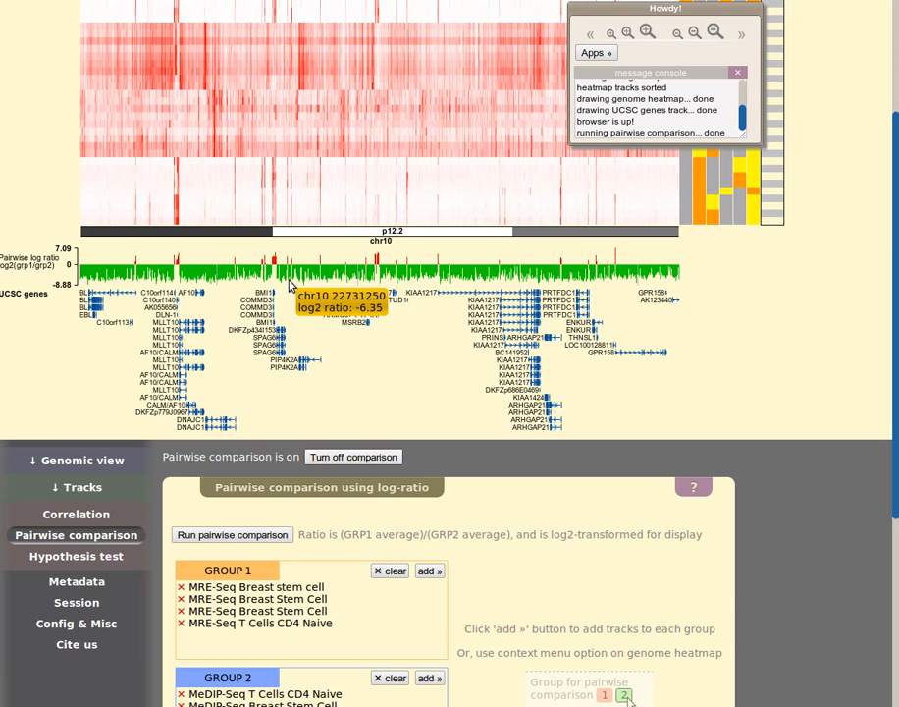
{"action": "scroll", "coordinate": [379, 377], "scroll_direction": "up", "scroll_amount": 3}
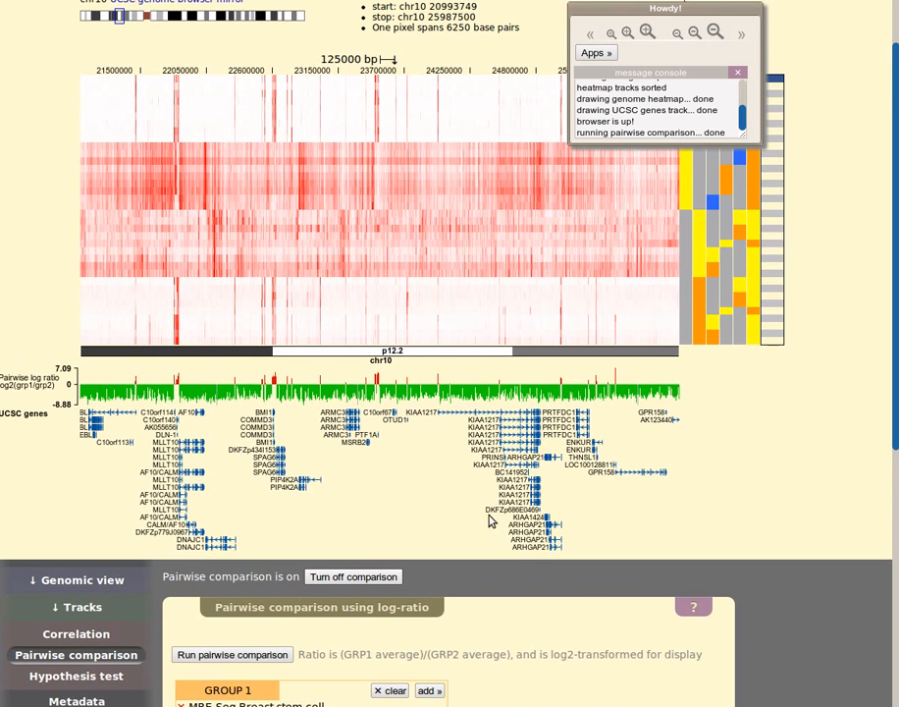
{"action": "left_click_drag", "start_coordinate": [352, 361], "coordinate": [425, 362]}
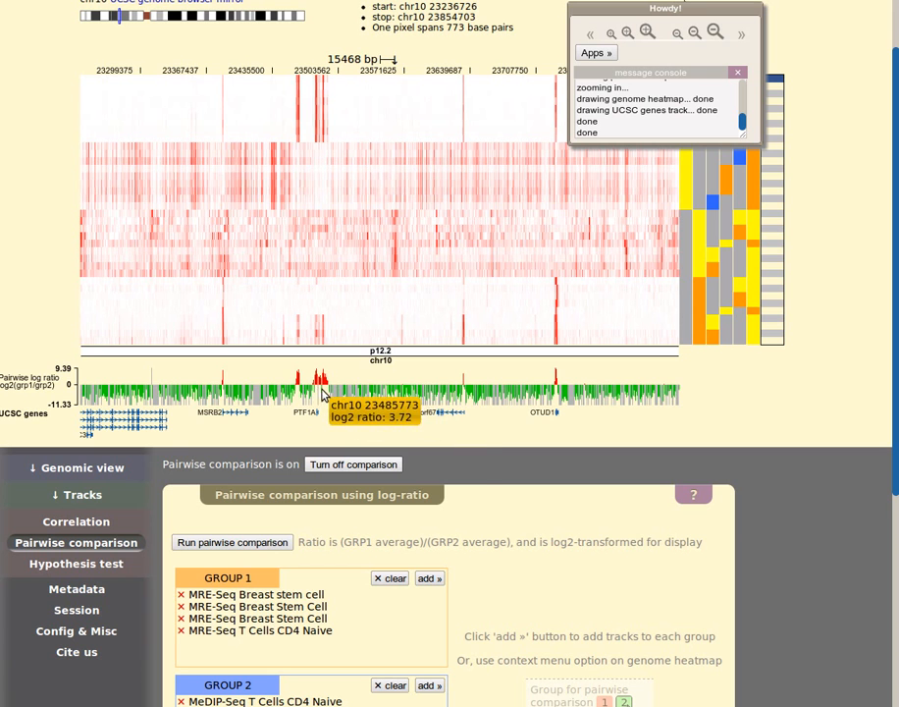
- Configure the pairwise log ratio track with magenta for grp1 > grp2 and blue for grp1 < grp2
{"action": "right_click", "coordinate": [359, 390]}
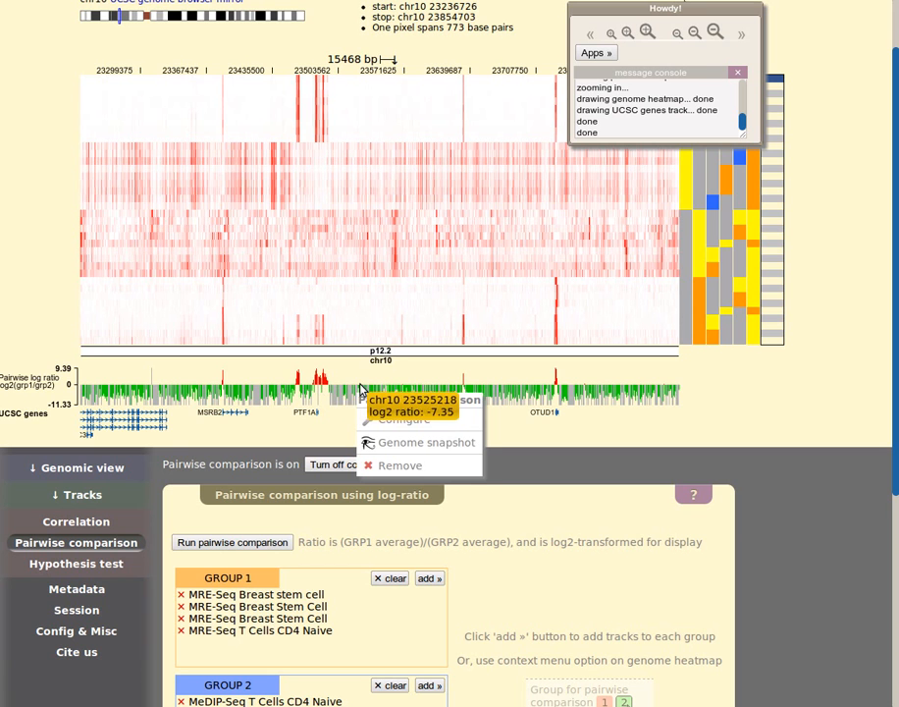
{"action": "left_click", "coordinate": [462, 422]}
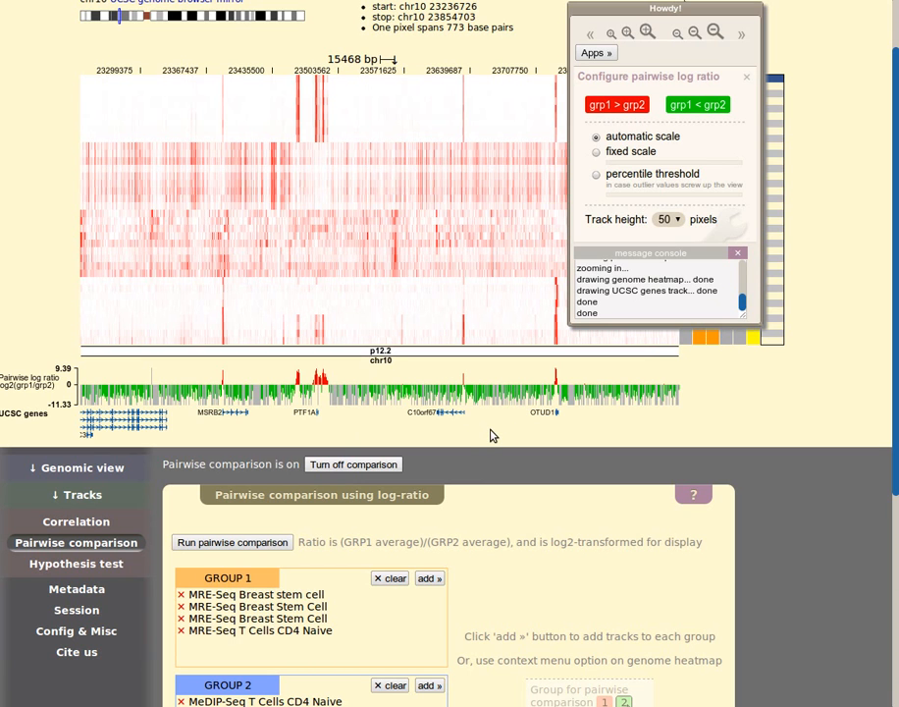
{"action": "left_click", "coordinate": [618, 106]}
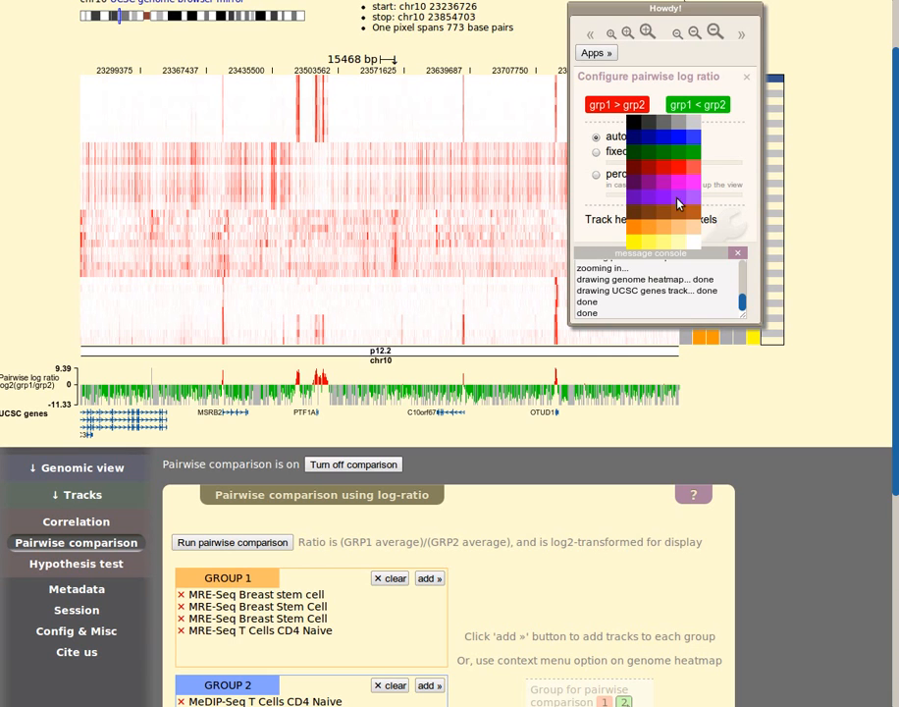
{"action": "left_click", "coordinate": [665, 191]}
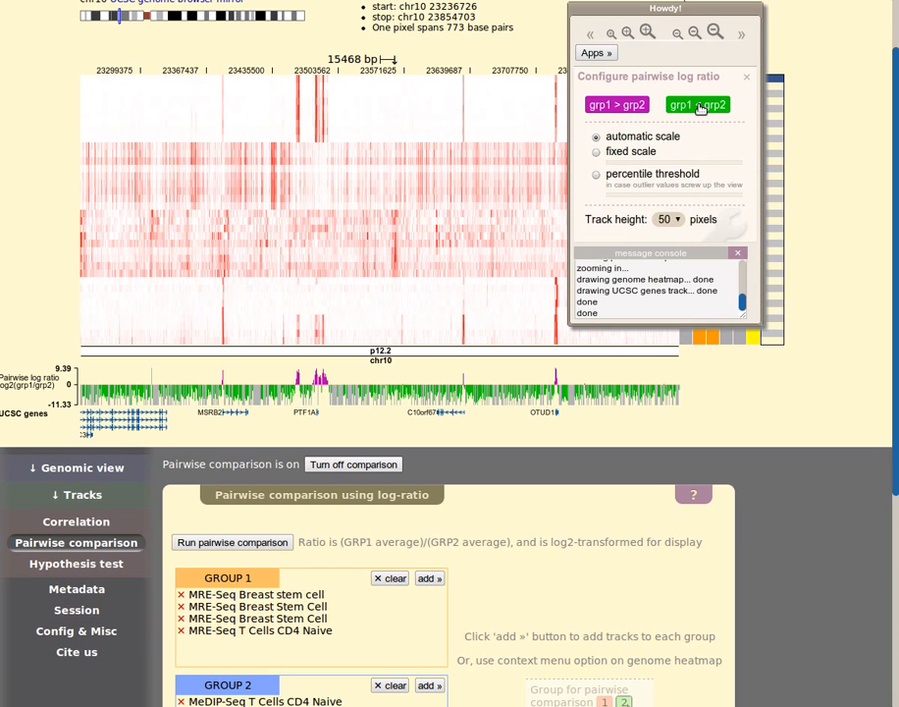
{"action": "left_click", "coordinate": [700, 105]}
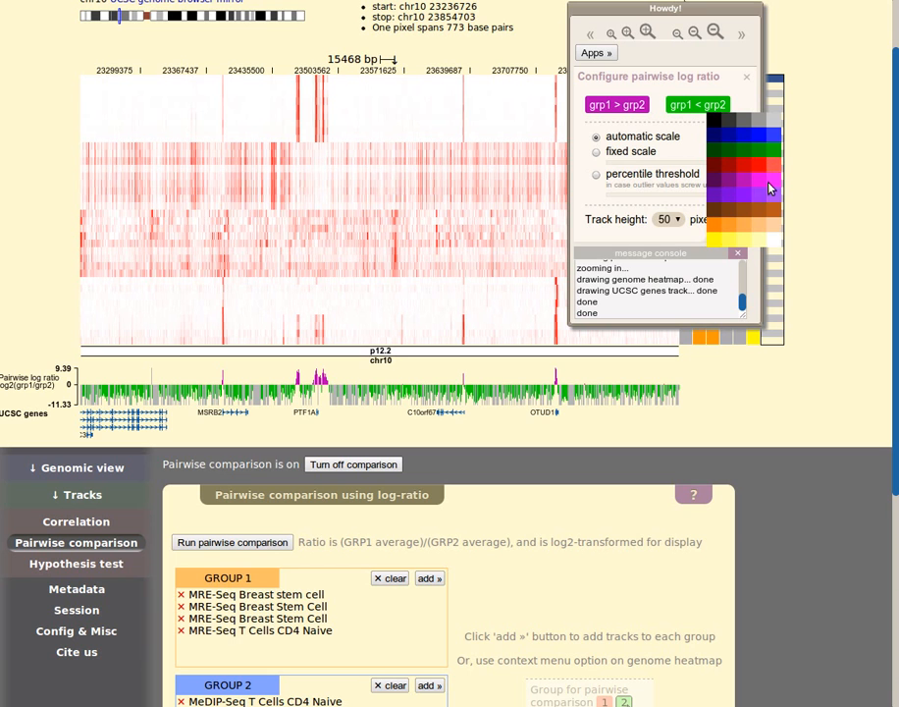
{"action": "left_click", "coordinate": [773, 135]}
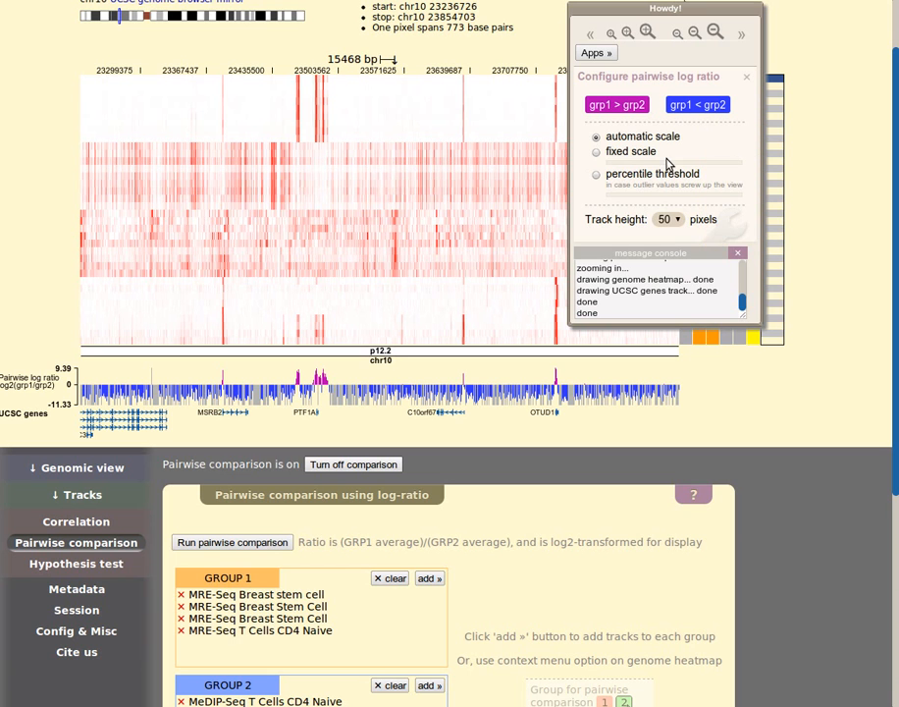
- Apply a fixed scale with minimum -3 and maximum 3 to the pairwise log ratio track
{"action": "mouse_move", "coordinate": [576, 402]}
{"action": "left_click", "coordinate": [626, 153]}
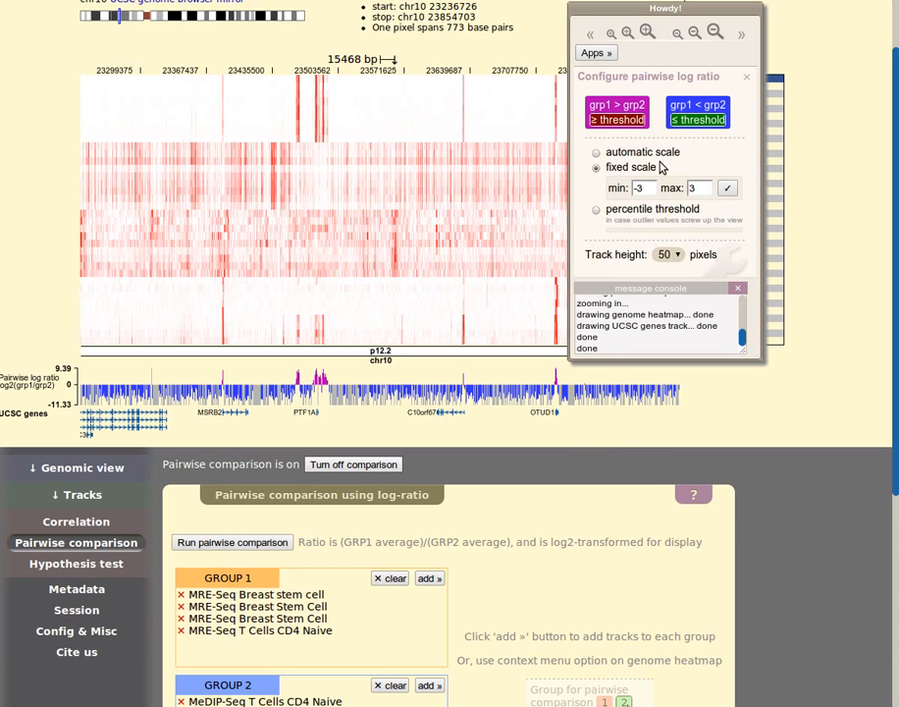
{"action": "left_click", "coordinate": [727, 189]}
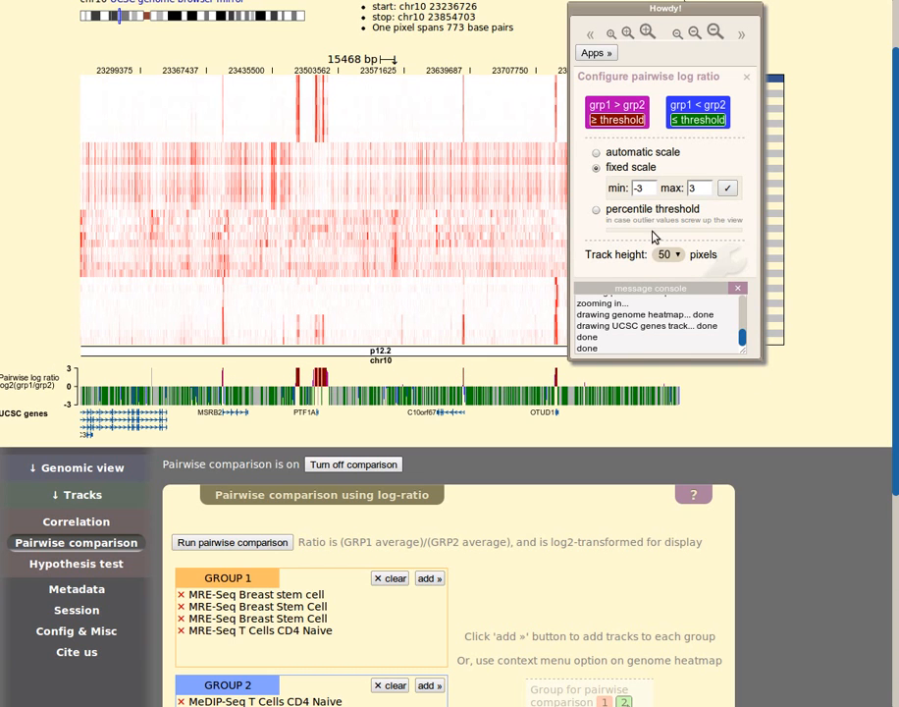
- Scale the pairwise log ratio track by a percentile threshold of 80
{"action": "left_click", "coordinate": [628, 209]}
{"action": "mouse_move", "coordinate": [712, 229]}
{"action": "left_mouse_down"}
{"action": "mouse_move", "coordinate": [673, 233]}
{"action": "mouse_move", "coordinate": [699, 230]}
{"action": "left_mouse_up"}
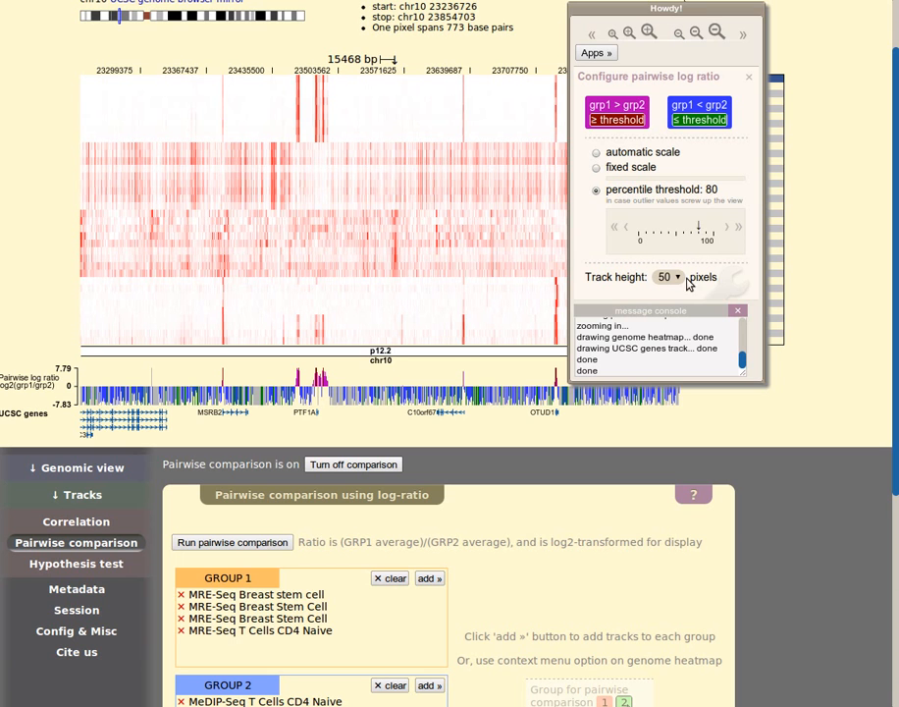
- Set the pairwise log ratio track to automatic scale and close its configuration
{"action": "left_click", "coordinate": [646, 154]}
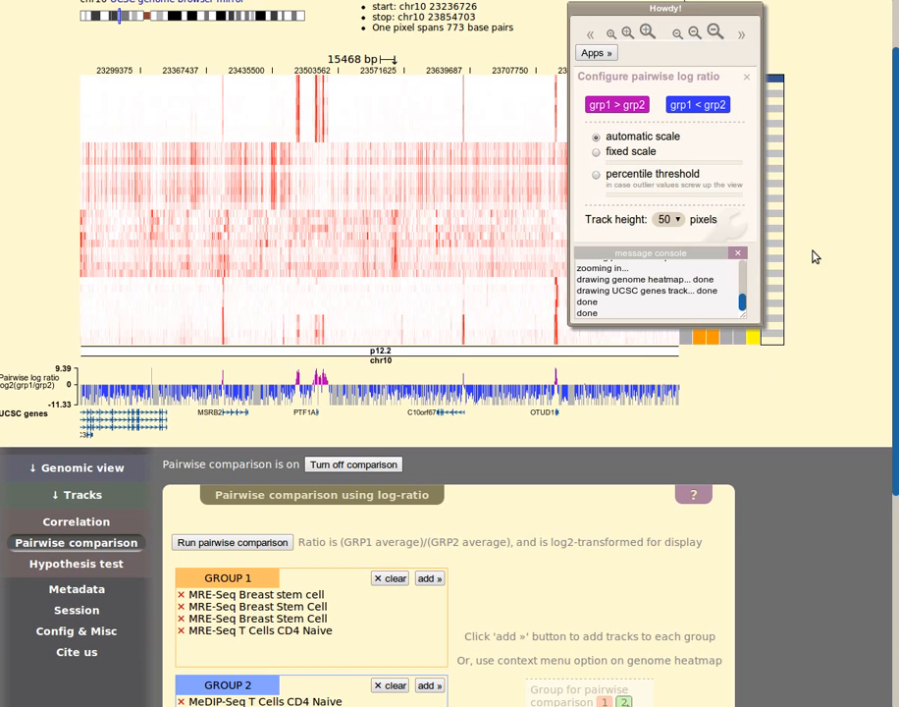
{"action": "left_click", "coordinate": [749, 77]}
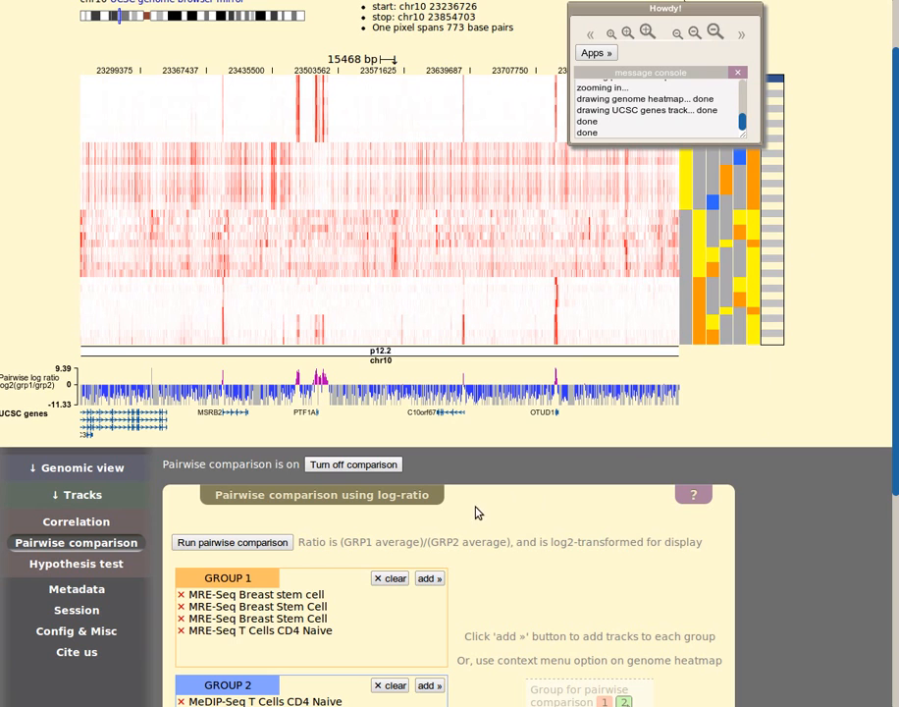
- Turn off the pairwise comparison and clear all tracks from group 1 and group 2
{"action": "mouse_move", "coordinate": [411, 237]}
{"action": "left_click", "coordinate": [367, 472]}
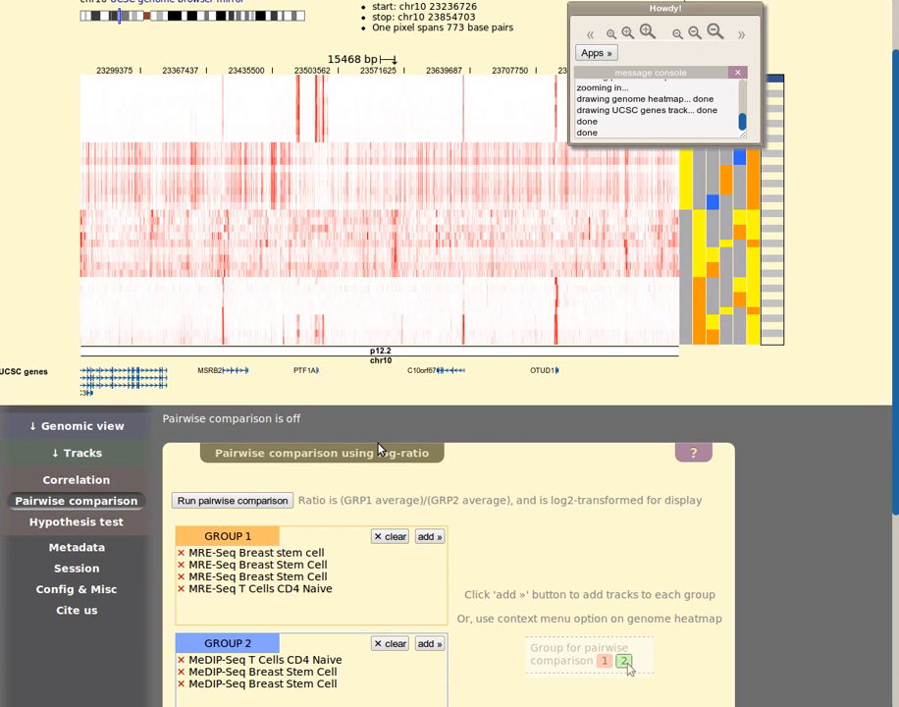
{"action": "left_click", "coordinate": [392, 537]}
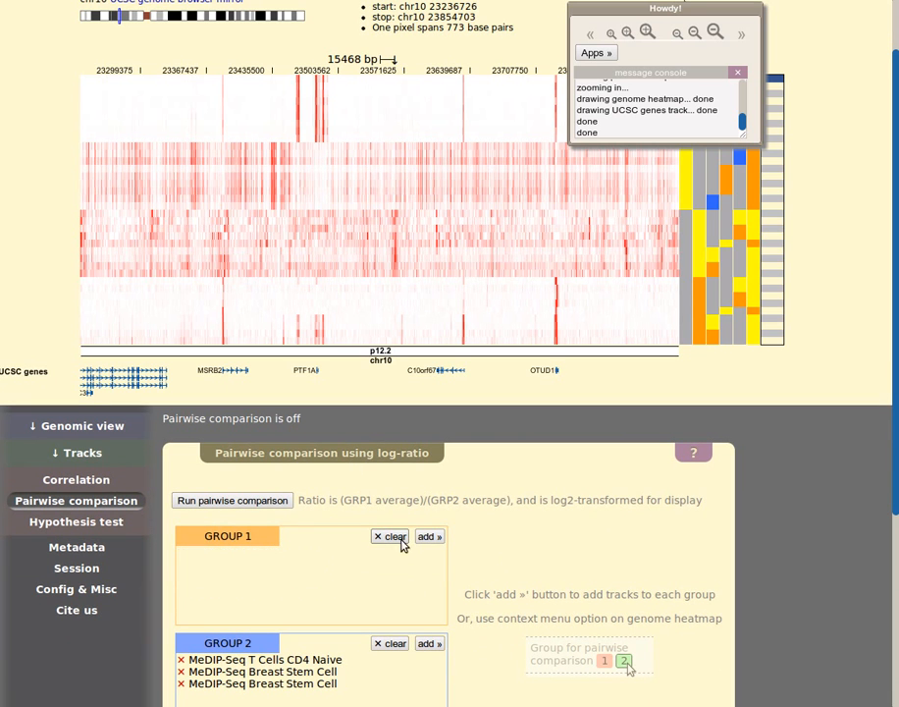
{"action": "left_click", "coordinate": [394, 646]}
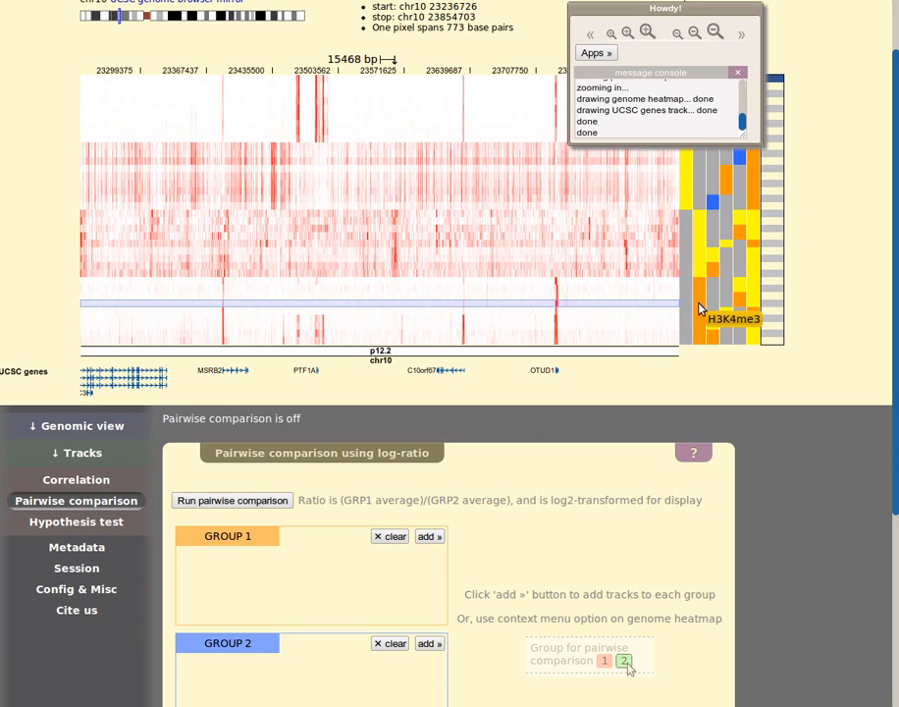
{"action": "right_click", "coordinate": [696, 247]}
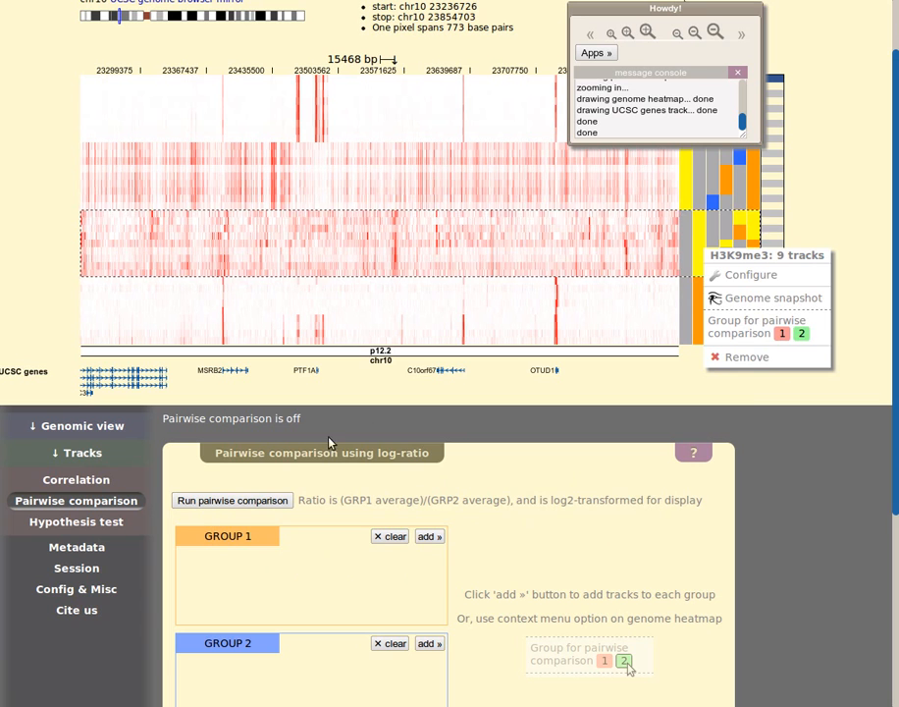
{"action": "left_click", "coordinate": [536, 511]}
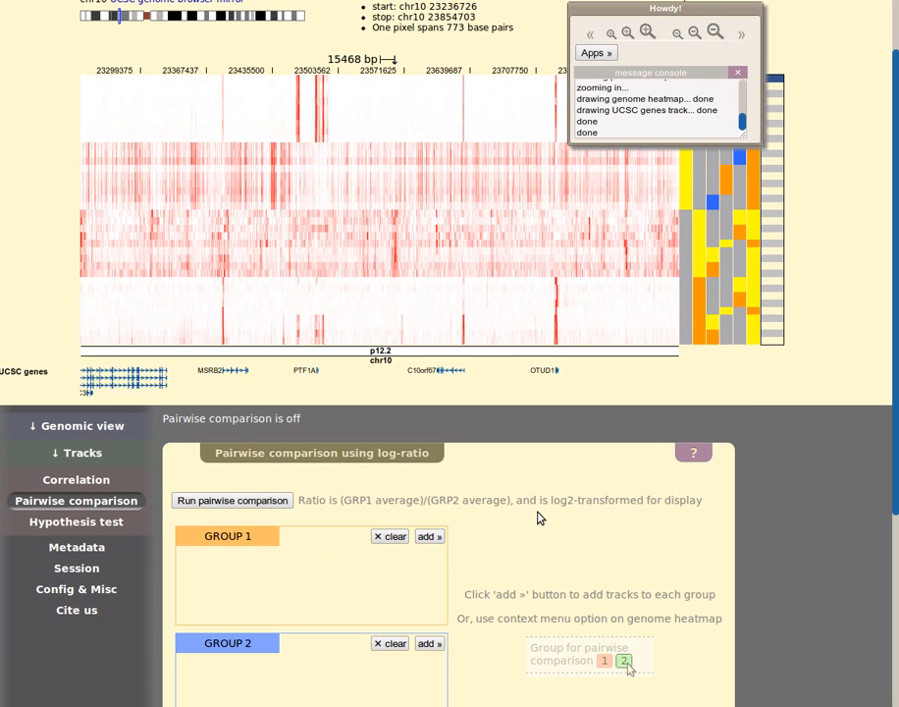
{"action": "left_click", "coordinate": [102, 481]}
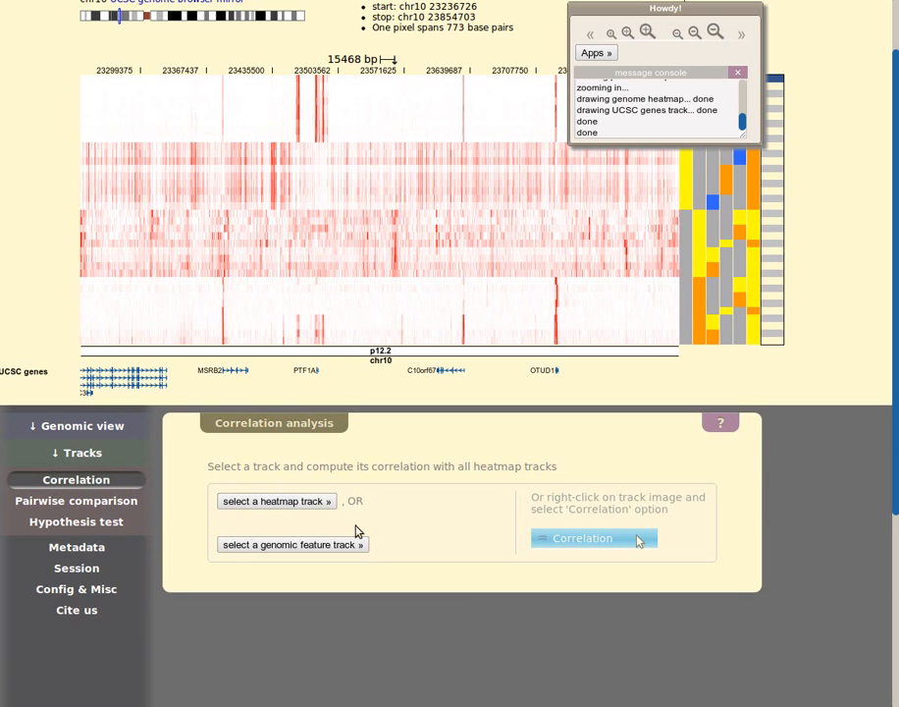
{"action": "right_click", "coordinate": [703, 249]}
{"action": "left_click", "coordinate": [133, 501]}
- Using the metadata colour map, assign all H3K9me3 tracks to comparison group 1 and all H3K4me3 tracks to group 2
{"action": "right_click", "coordinate": [701, 246]}
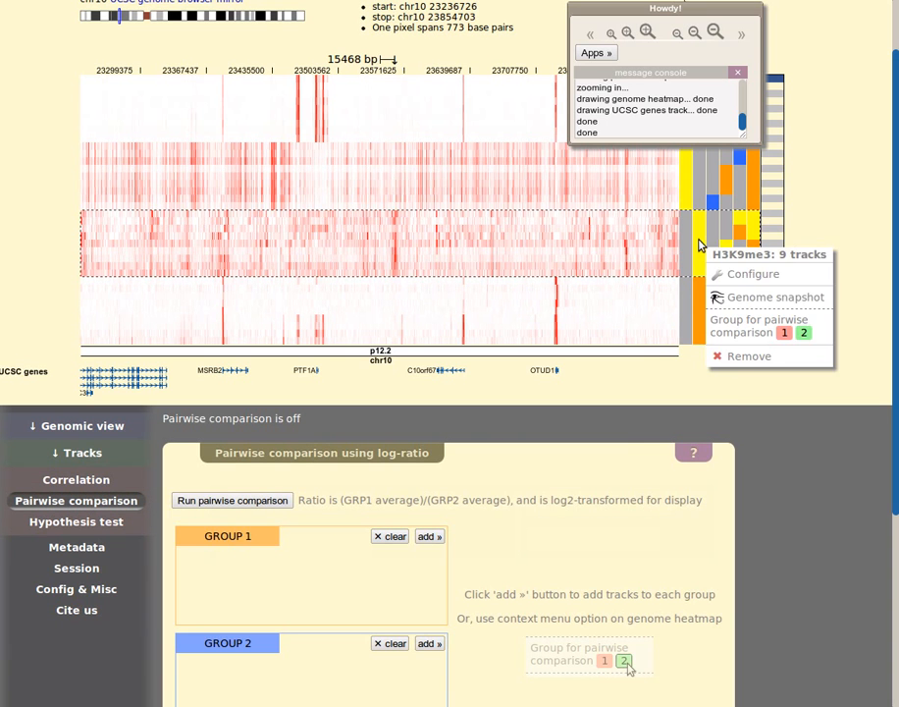
{"action": "left_click", "coordinate": [786, 333]}
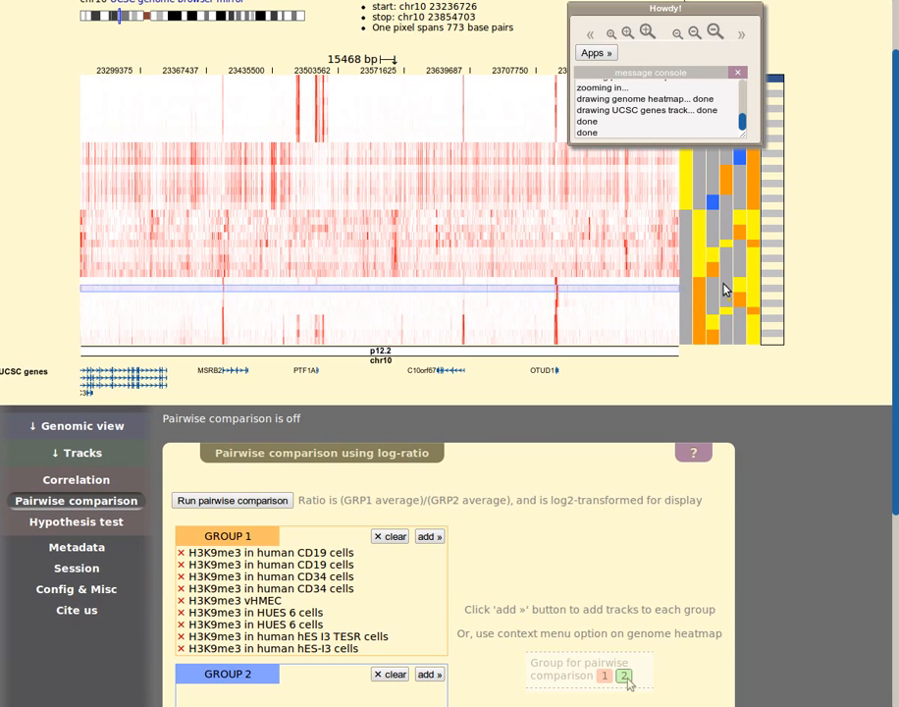
{"action": "right_click", "coordinate": [698, 304]}
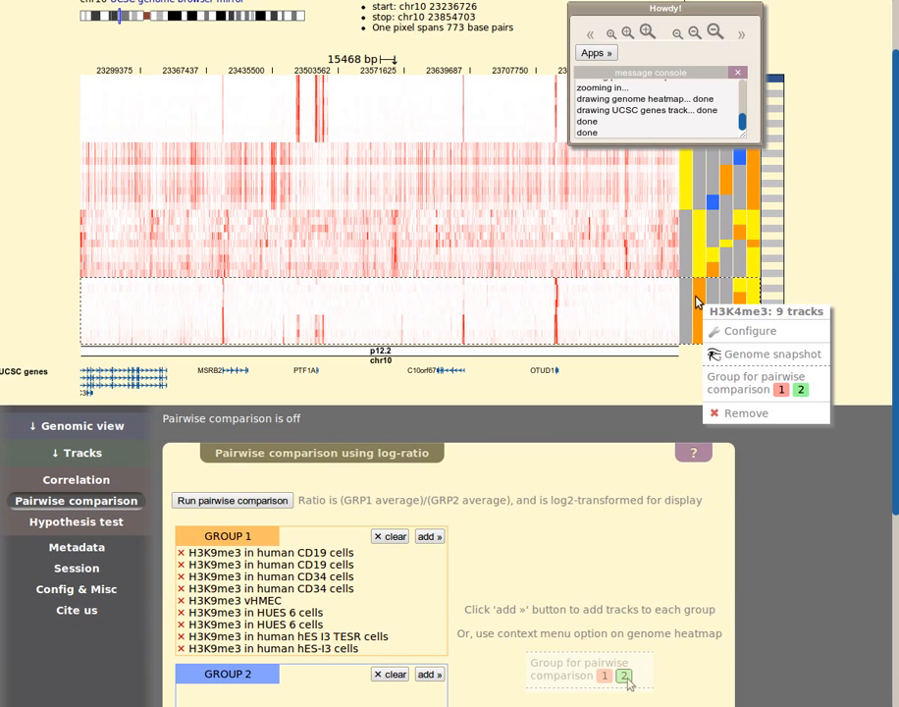
{"action": "left_click", "coordinate": [803, 393]}
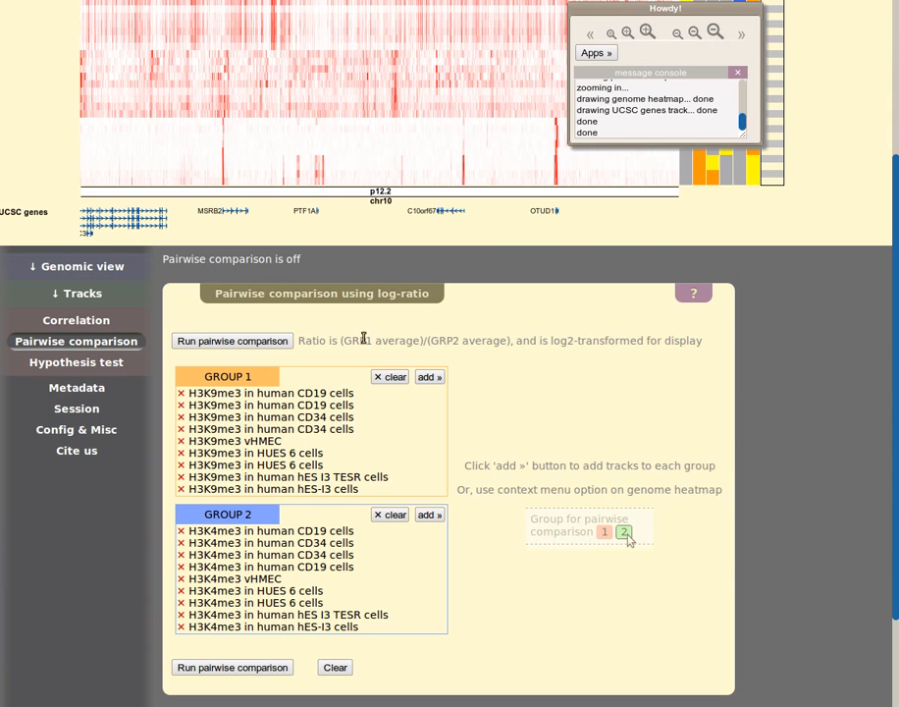
- Run the pairwise comparison of the H3K9me3 group against the H3K4me3 group and bring the log ratio track into view
{"action": "left_click", "coordinate": [230, 340]}
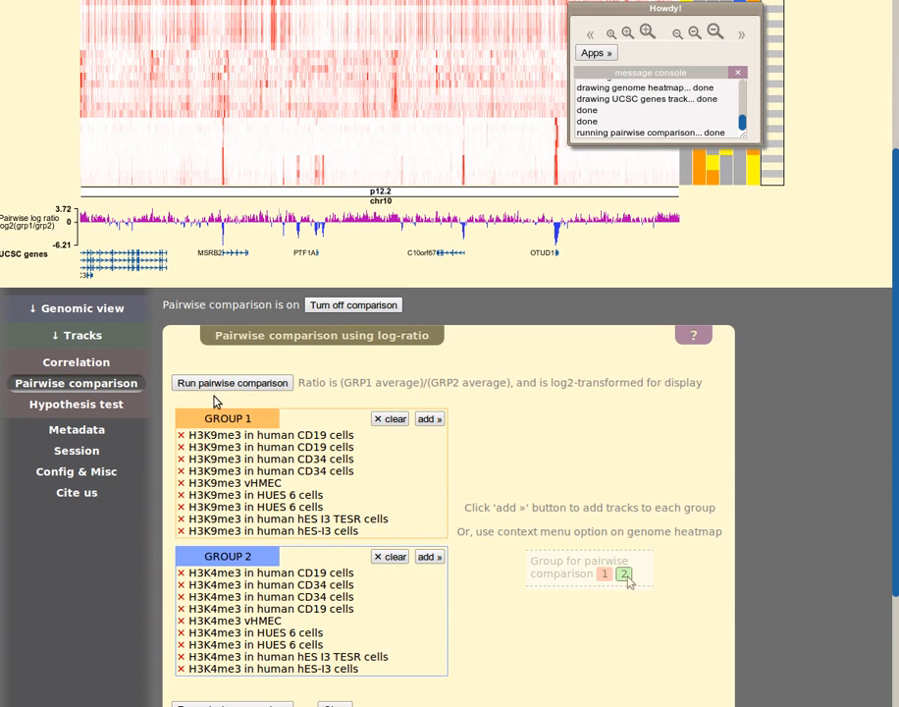
{"action": "scroll", "coordinate": [511, 428], "scroll_direction": "up", "scroll_amount": 2}
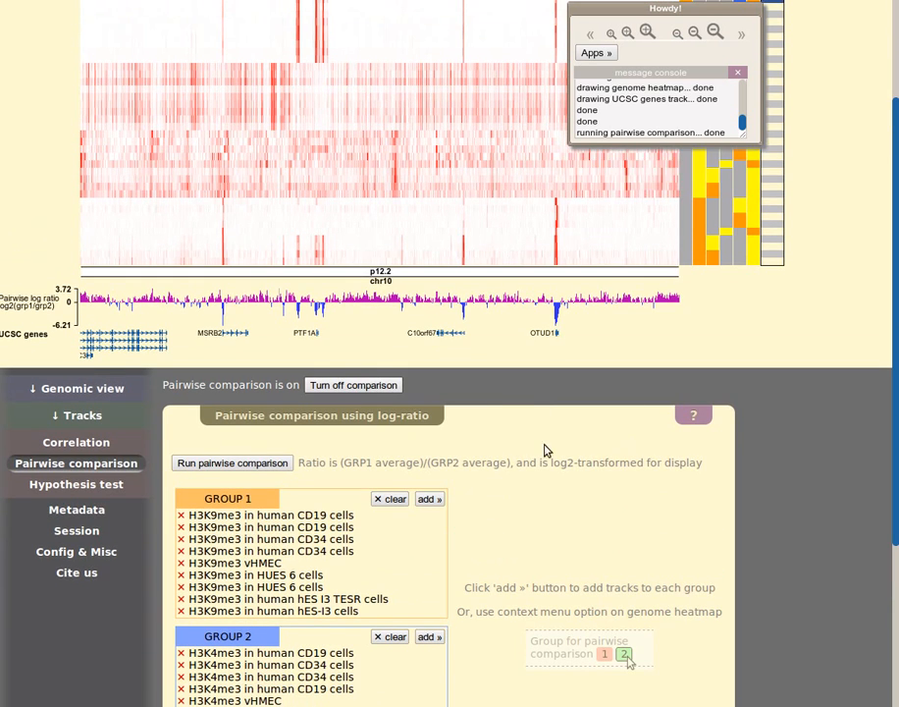
{"action": "scroll", "coordinate": [512, 507], "scroll_direction": "up", "scroll_amount": 2}
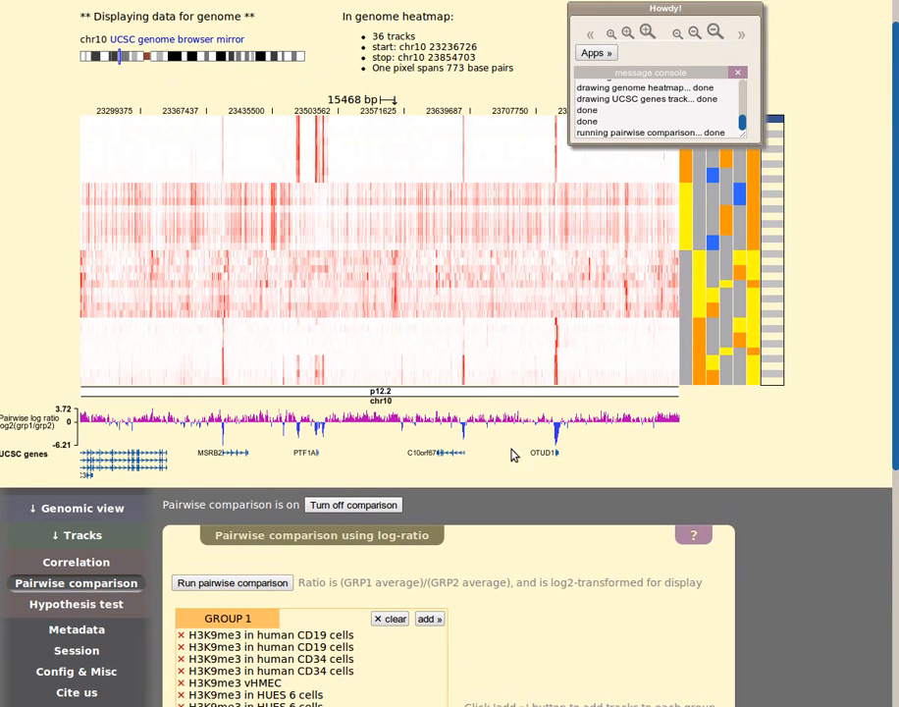
{"action": "right_click", "coordinate": [262, 272]}
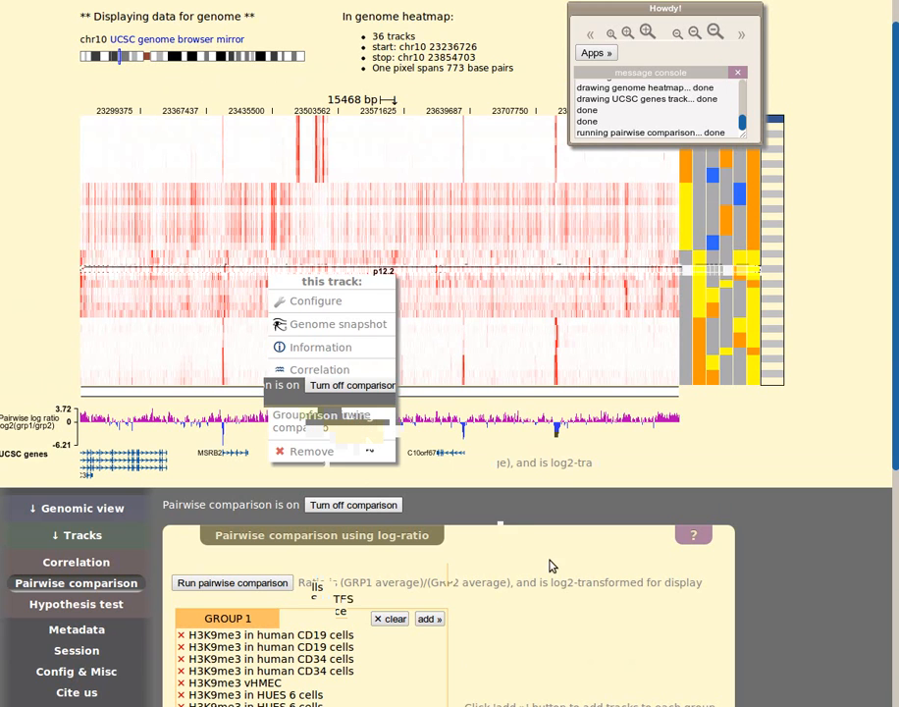
{"action": "left_click", "coordinate": [513, 539]}
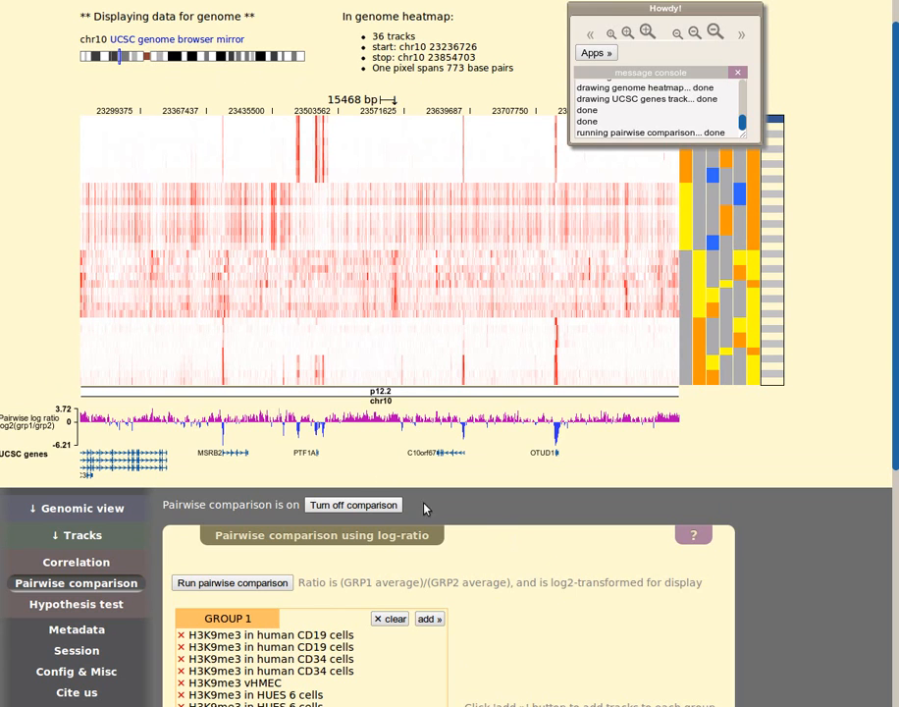
- Make a whole-genome snapshot of the pairwise comparison track and view its log ratio across the chromosomes
{"action": "right_click", "coordinate": [308, 426]}
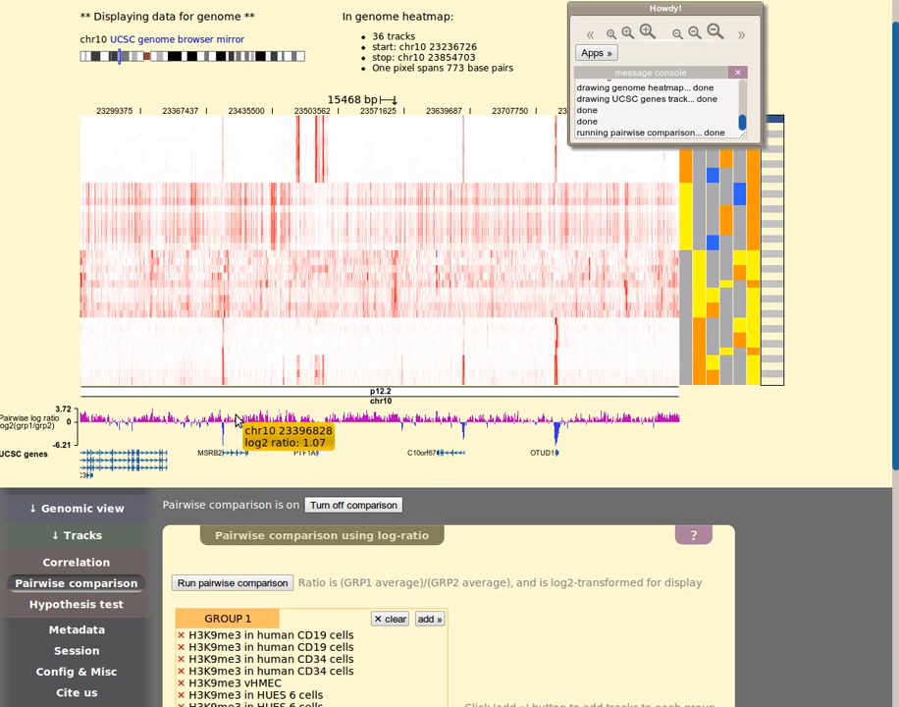
{"action": "left_click", "coordinate": [250, 423]}
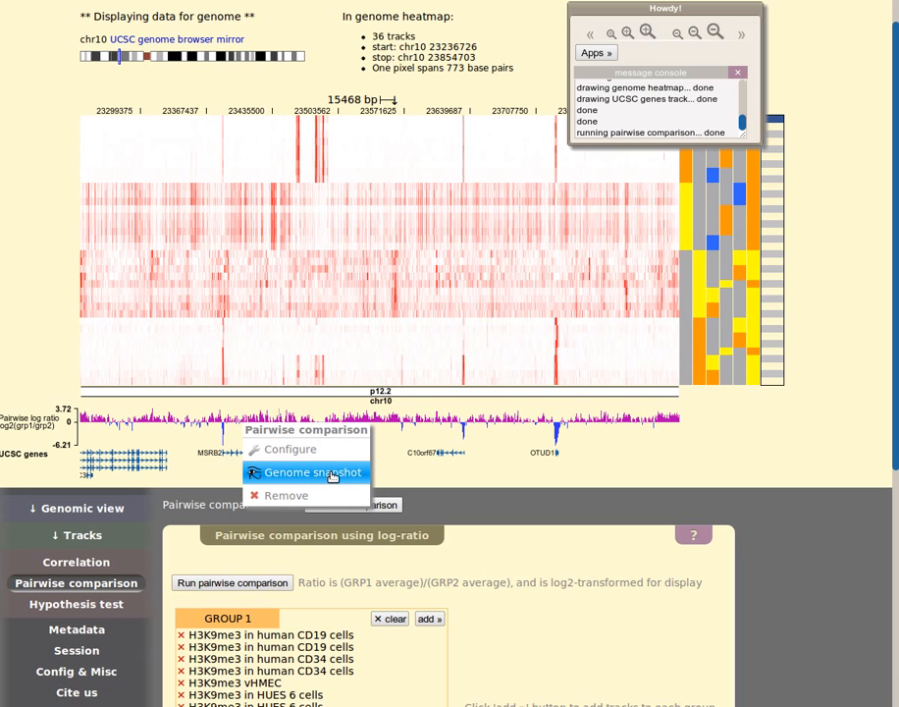
{"action": "left_click", "coordinate": [339, 474]}
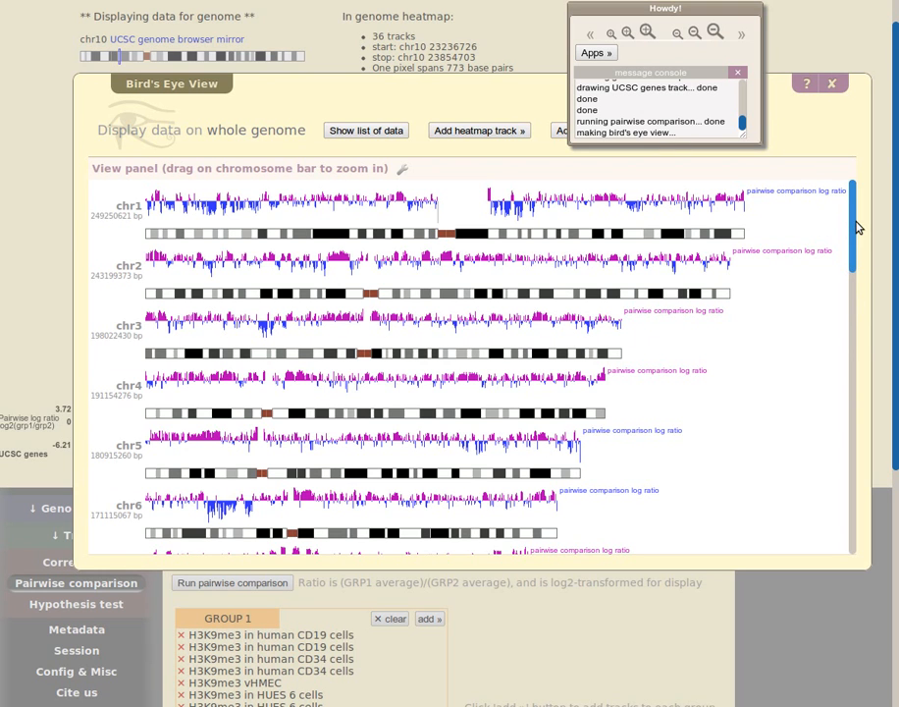
{"action": "left_click_drag", "start_coordinate": [853, 228], "coordinate": [867, 194]}
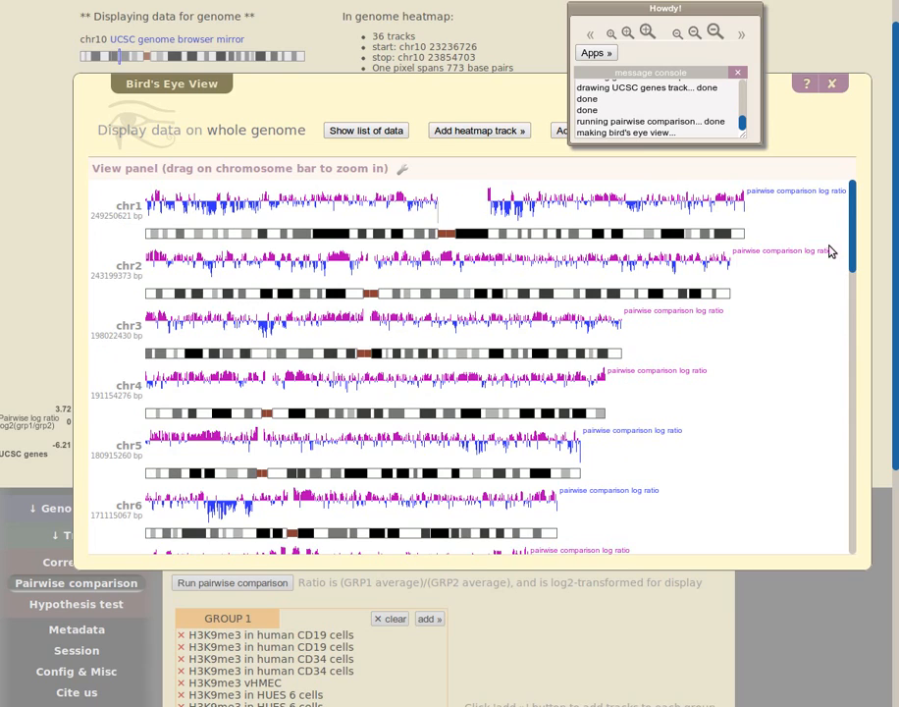
{"action": "mouse_move", "coordinate": [854, 216]}
{"action": "left_mouse_down"}
{"action": "mouse_move", "coordinate": [848, 435]}
{"action": "mouse_move", "coordinate": [845, 321]}
{"action": "mouse_move", "coordinate": [858, 202]}
{"action": "left_mouse_up"}
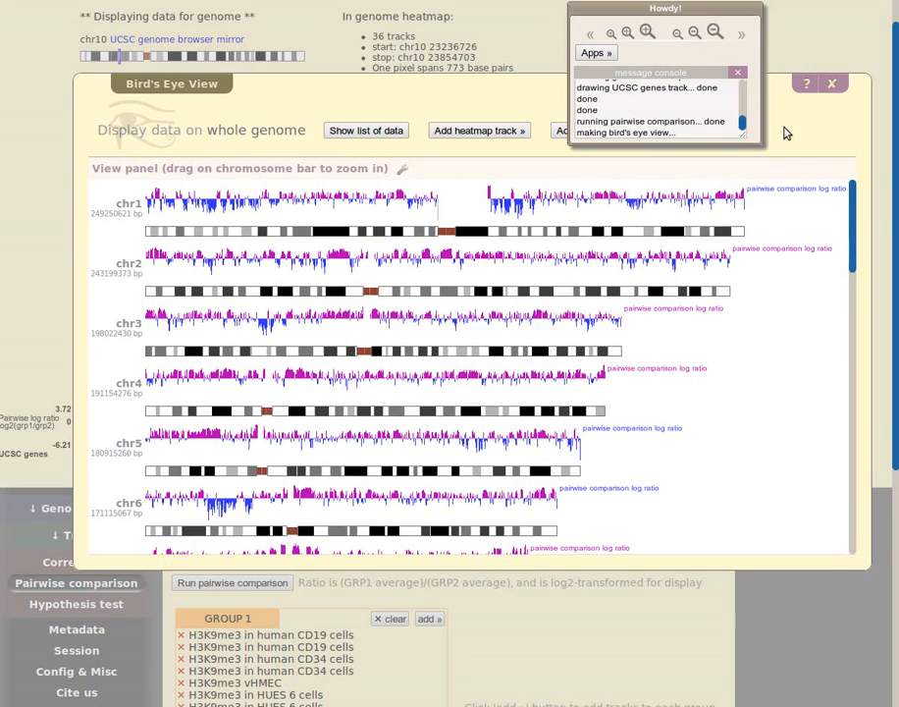